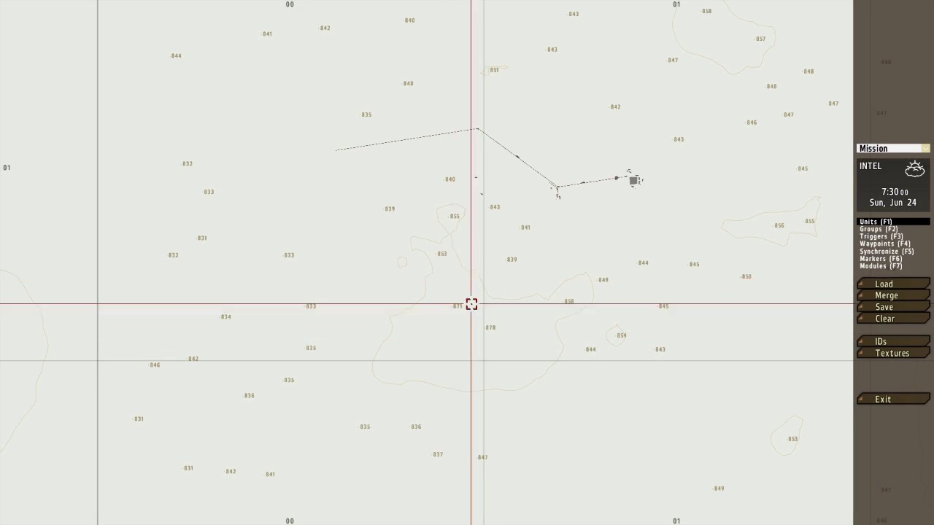
Place a BLUFOR ACR Squad Leader on the open desert south of the pipeline as the player unit
right_drag(471, 304, 435, 237)
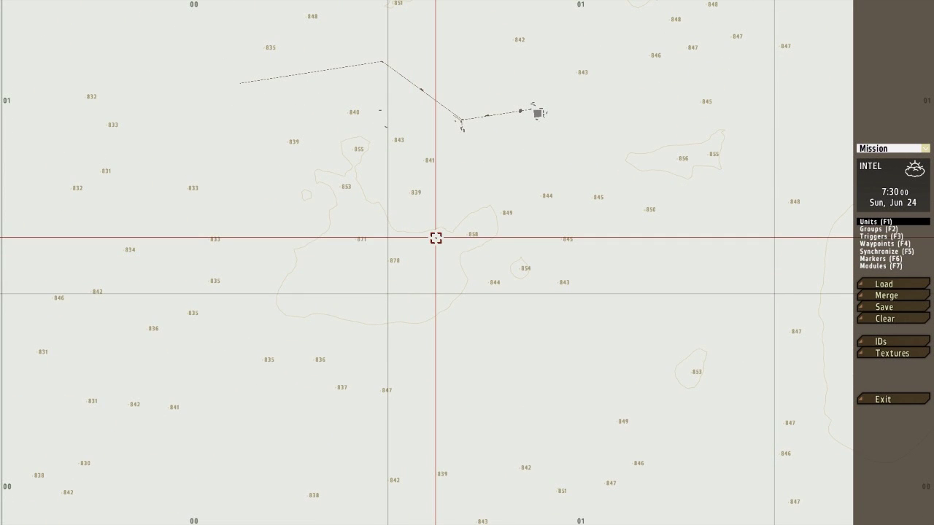
double_click(430, 249)
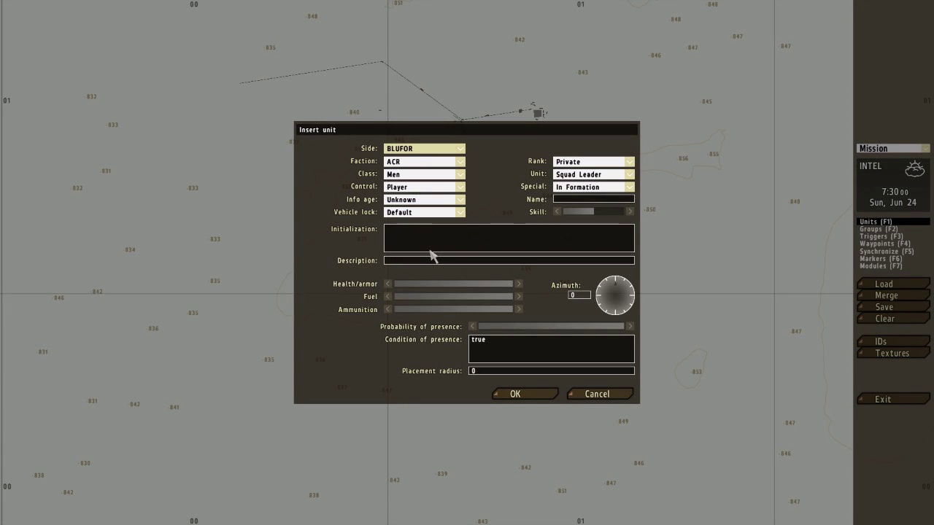
click(537, 396)
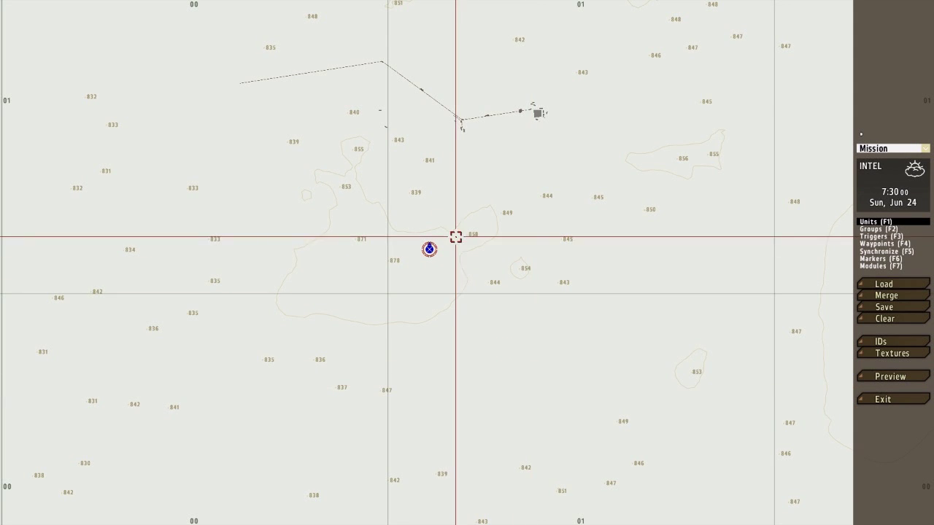
Insert a trigger north of the player unit with its activation set to BLUFOR
scroll(441, 211, up, 5)
scroll(431, 184, up, 2)
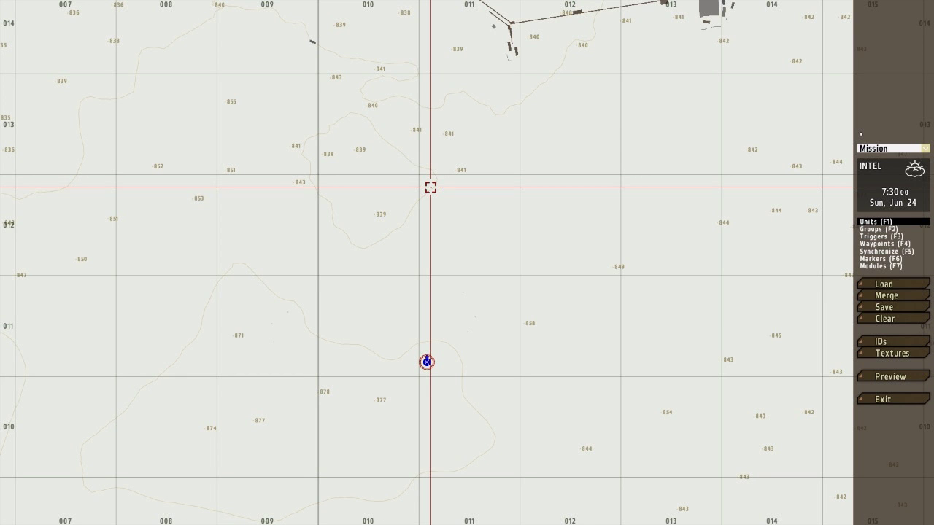
key(F3)
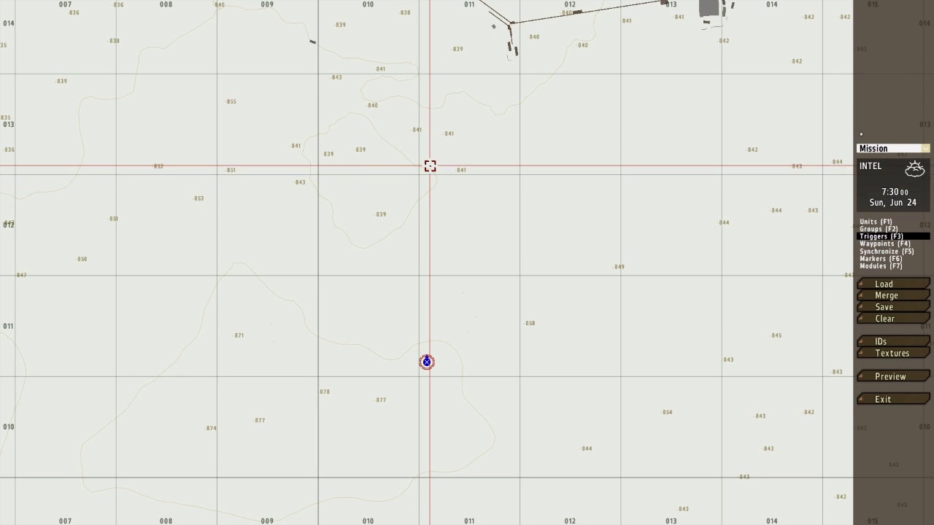
double_click(429, 167)
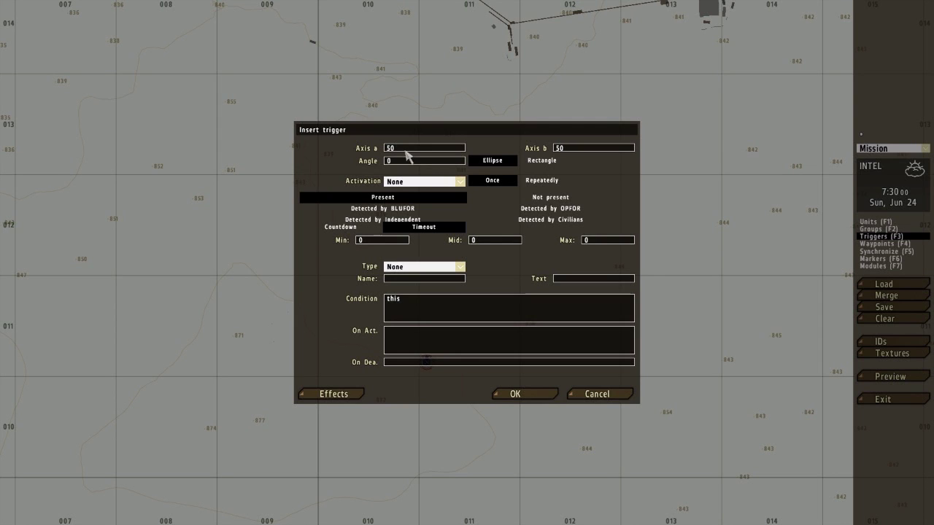
click(436, 186)
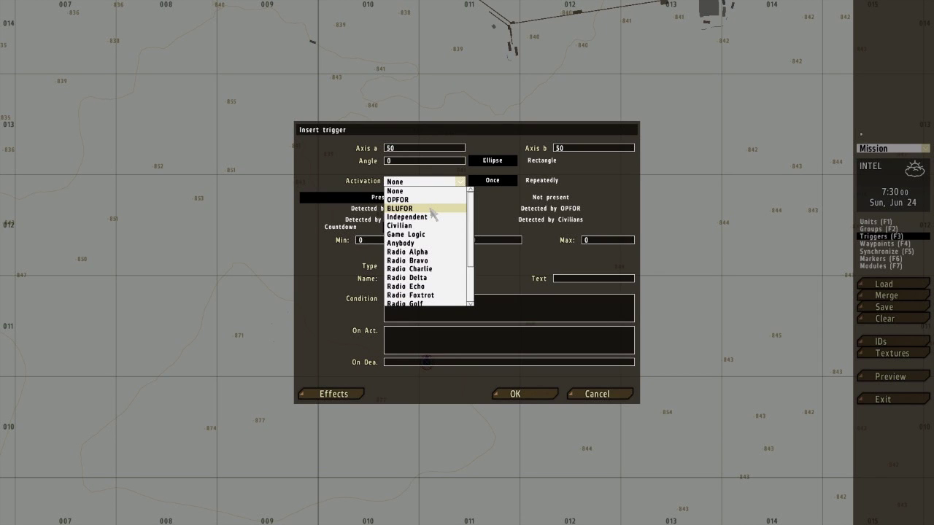
click(432, 209)
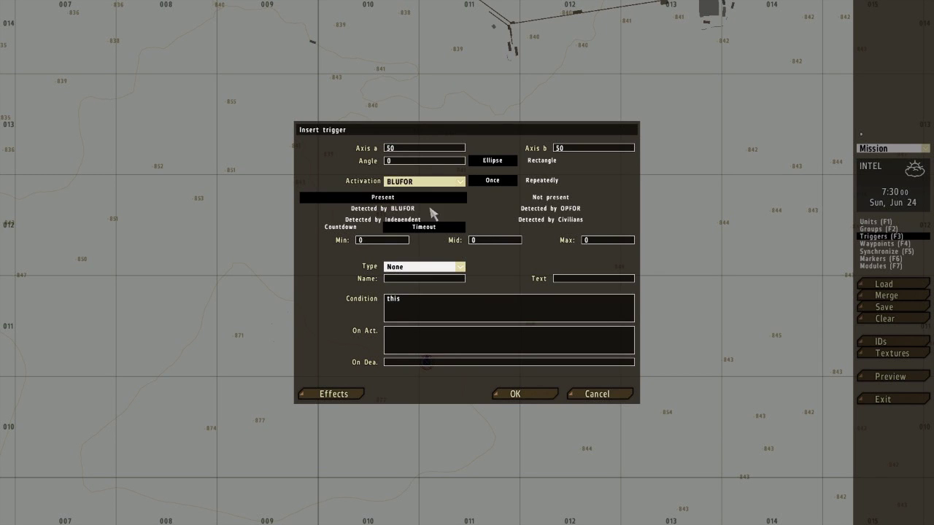
Make the trigger's activation field run hint "Blufor have secured the desert" and accept the trigger
click(394, 149)
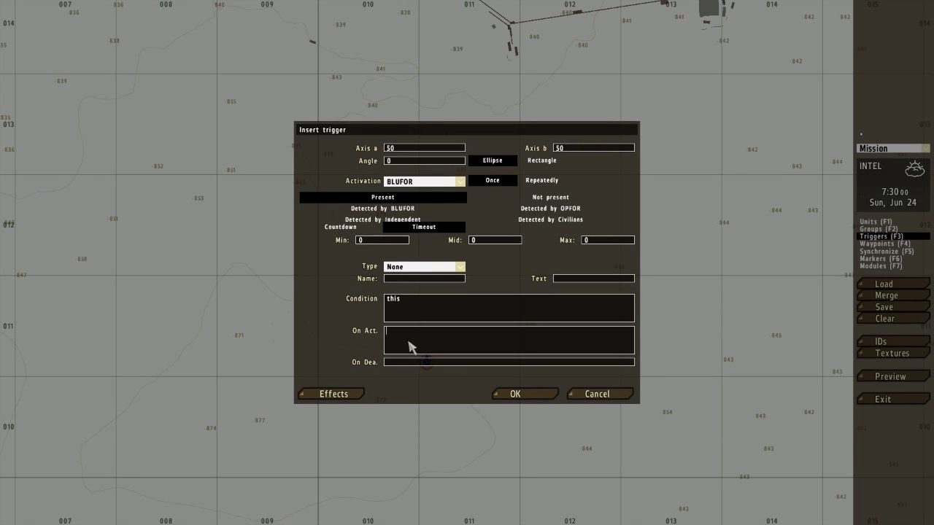
text(hint)
key(BackSpace)
key(BackSpace)
key(BackSpace)
key(BackSpace)
key(BackSpace)
text(for have secur)
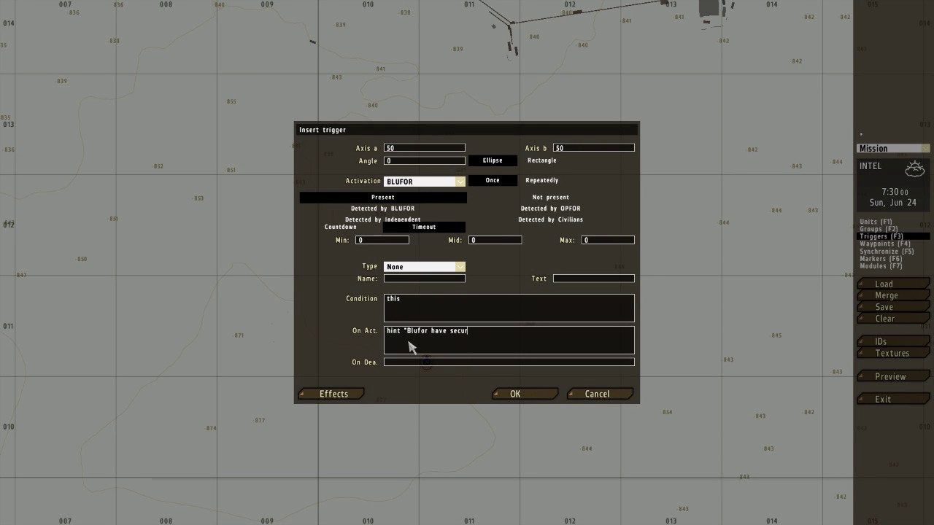
text(ed the dese)
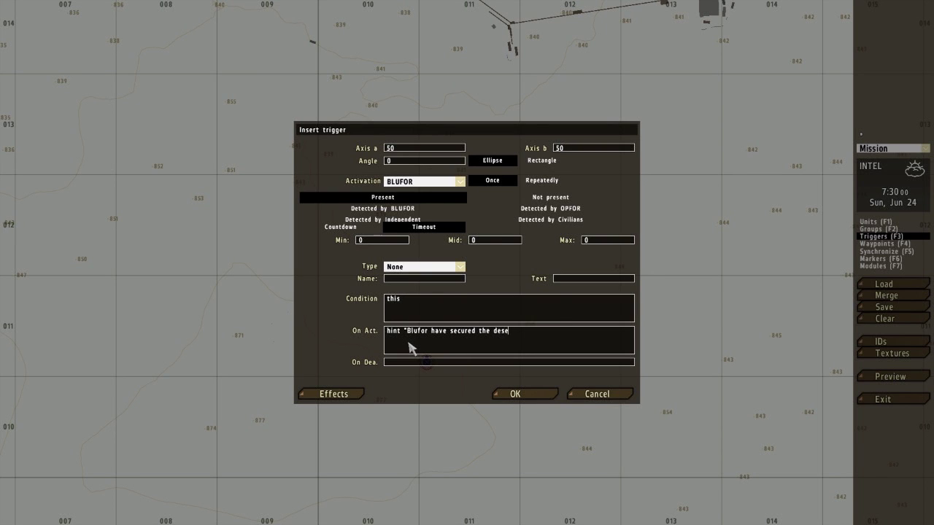
text(rt")
click(525, 394)
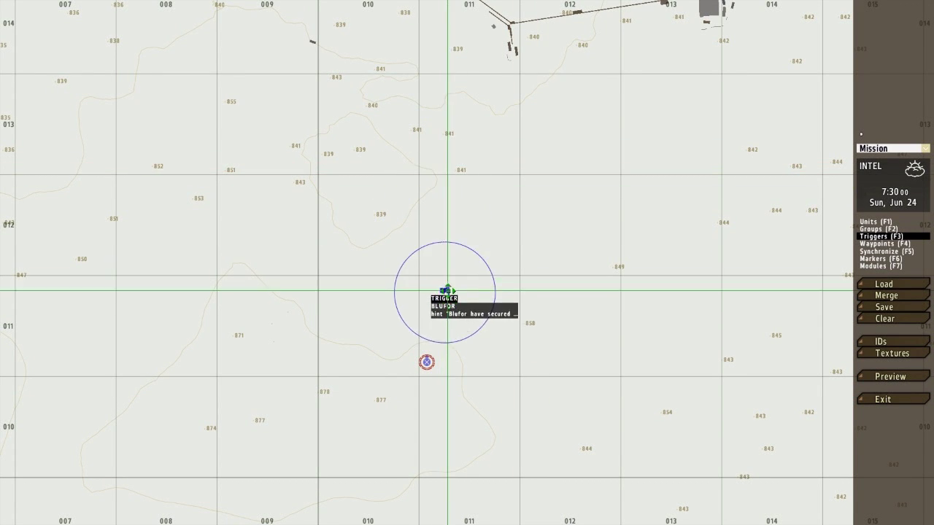
Place an empty Ammunition-class US Army Ammunition Crate inside the trigger circle, near its flag
scroll(421, 308, up, 3)
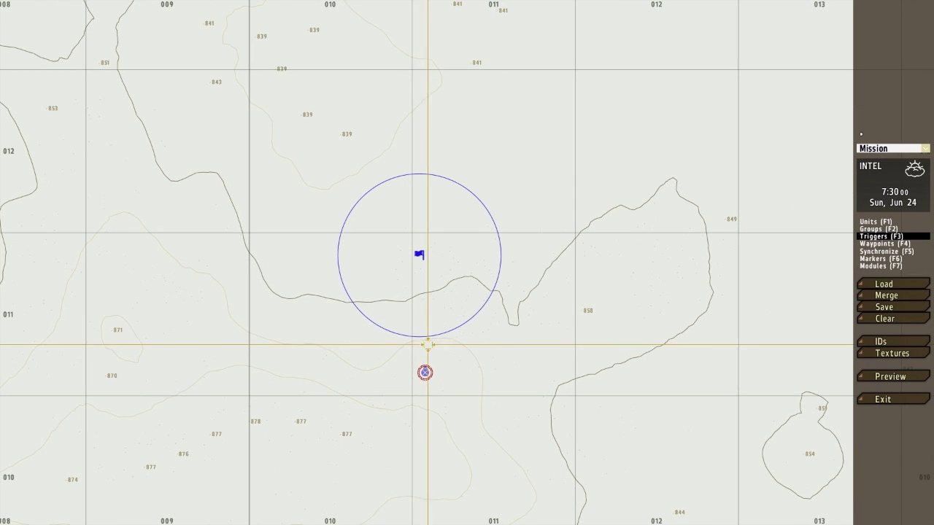
key(F1)
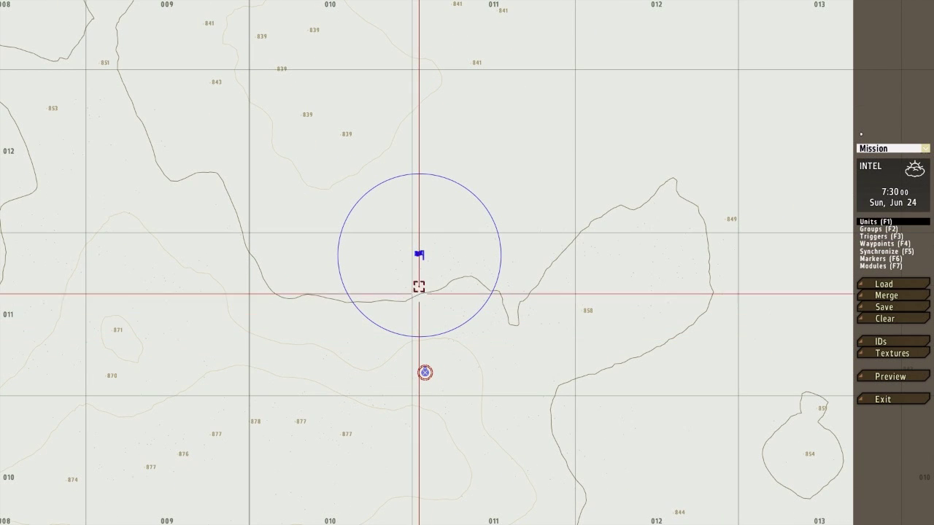
double_click(421, 274)
click(406, 148)
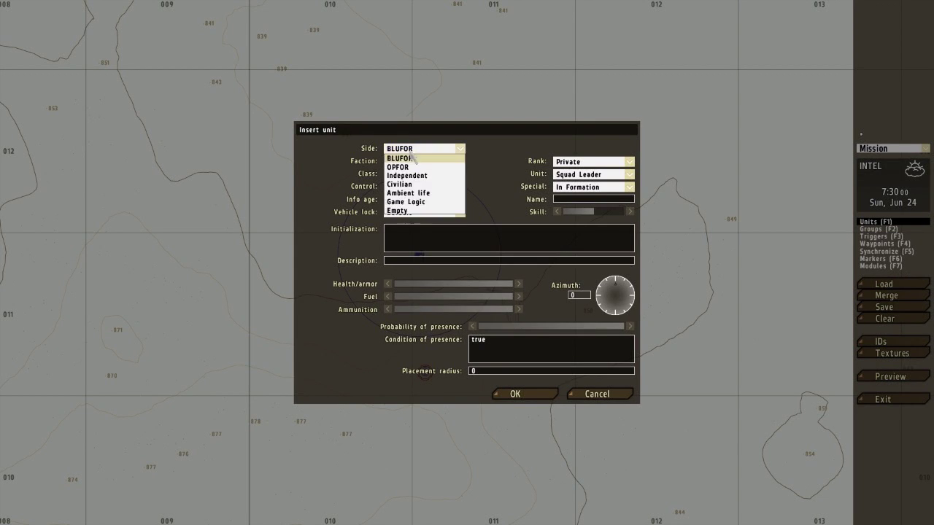
click(414, 210)
click(412, 175)
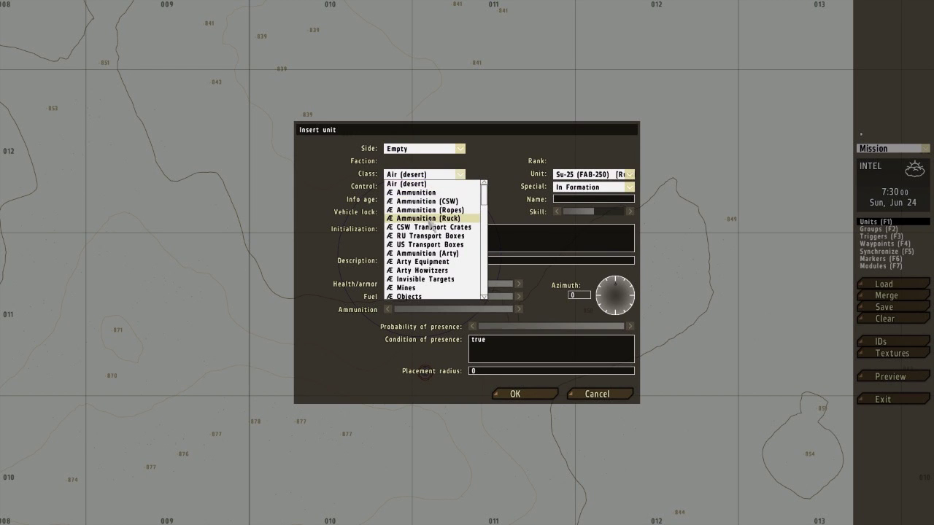
click(428, 192)
click(585, 176)
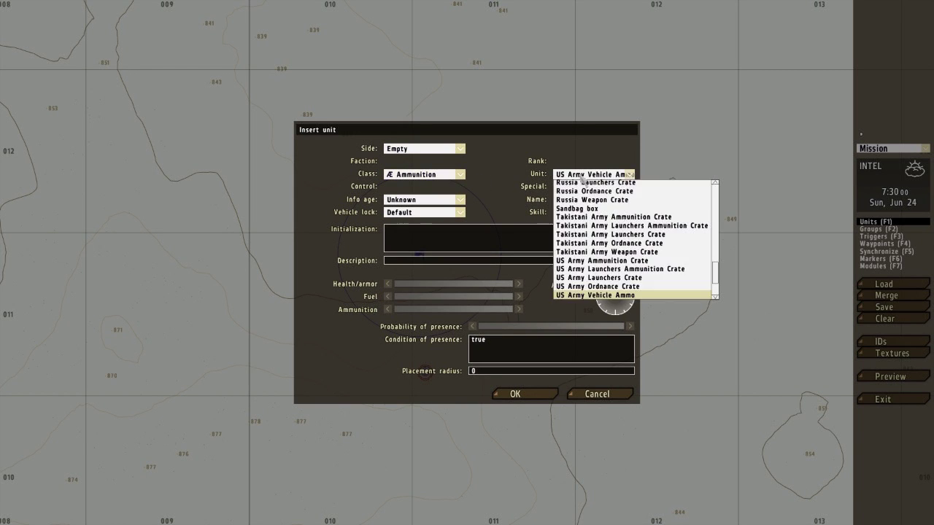
click(601, 261)
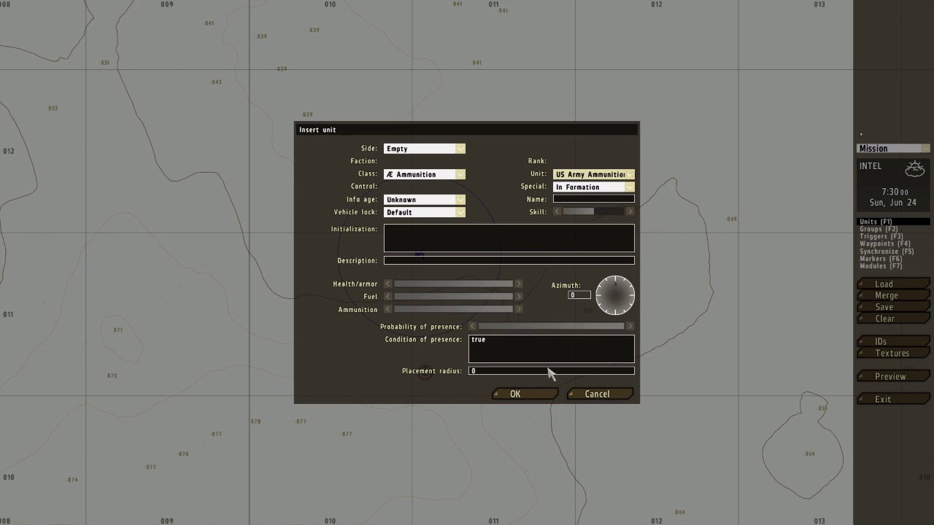
click(536, 394)
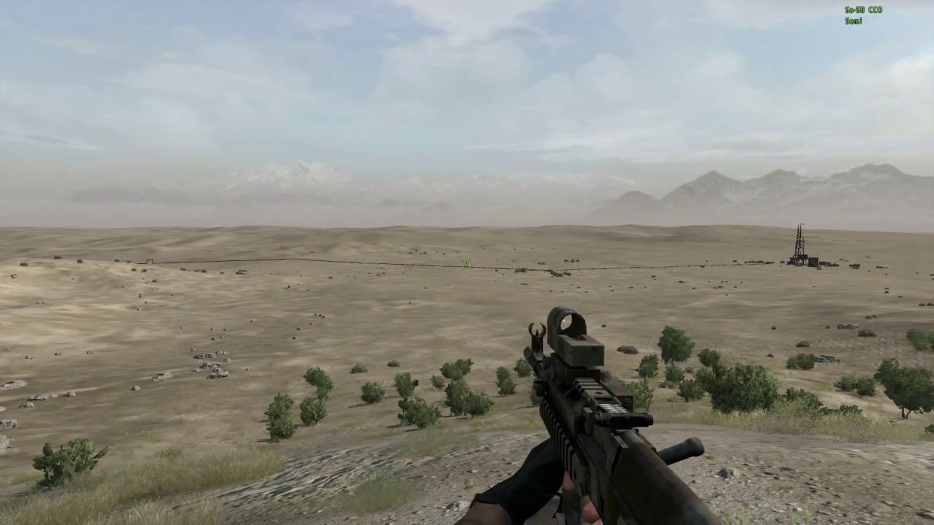
Test the mission preview by checking the player's position on the map and walking forward into the trigger area
key(m)
right_drag(437, 168, 463, 309)
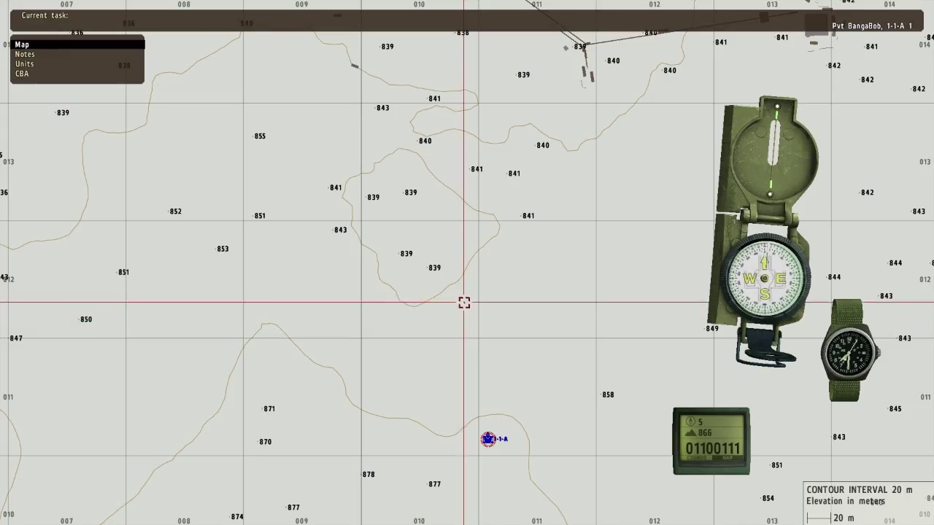
key(m)
key(KP_Add)
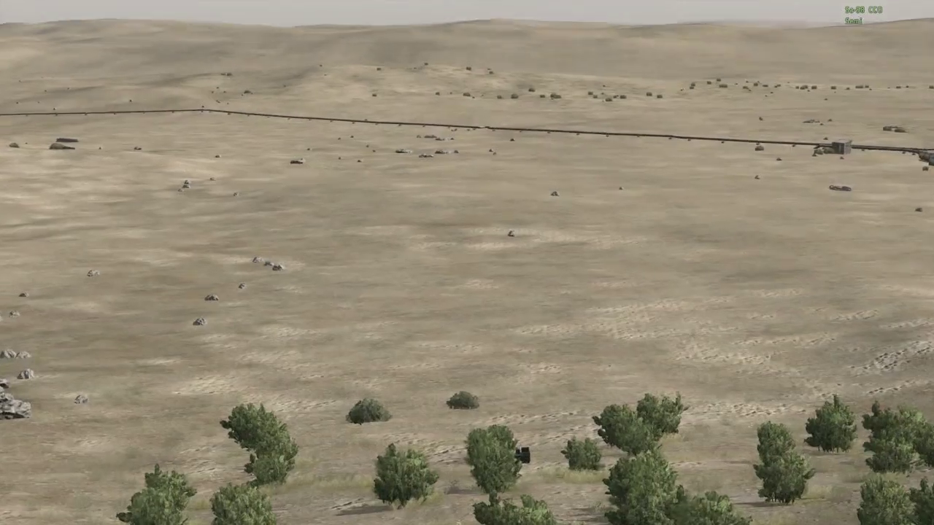
key(w)
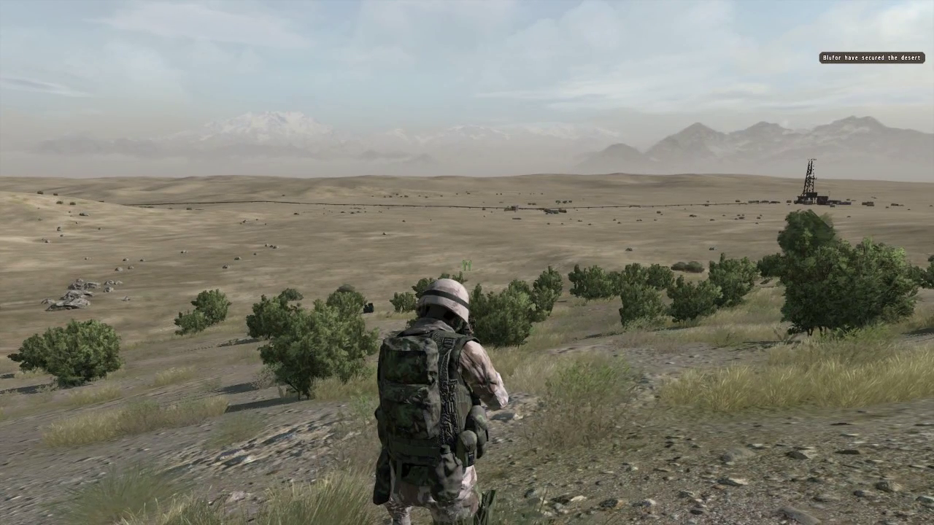
key(KP_Enter)
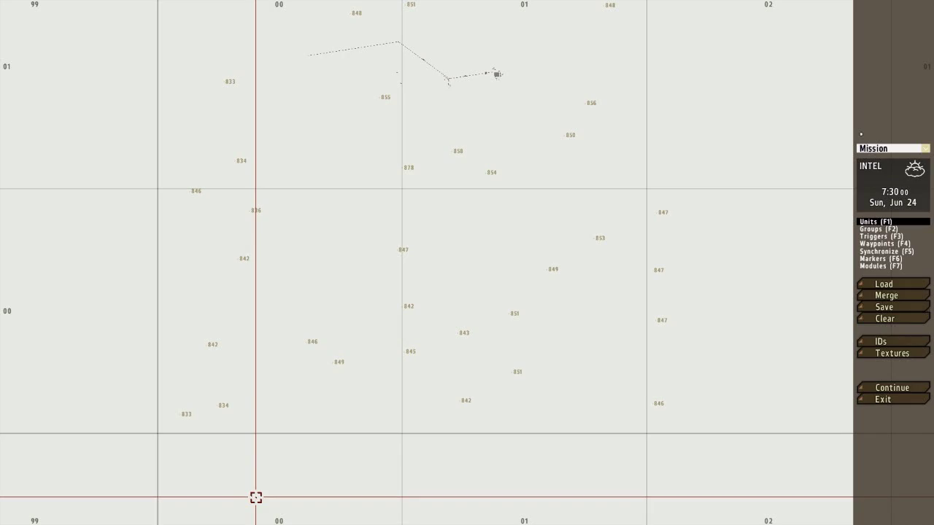
Place a new BLUFOR ACR Squad Leader player unit on the cleared map, south of the previous area
double_click(377, 369)
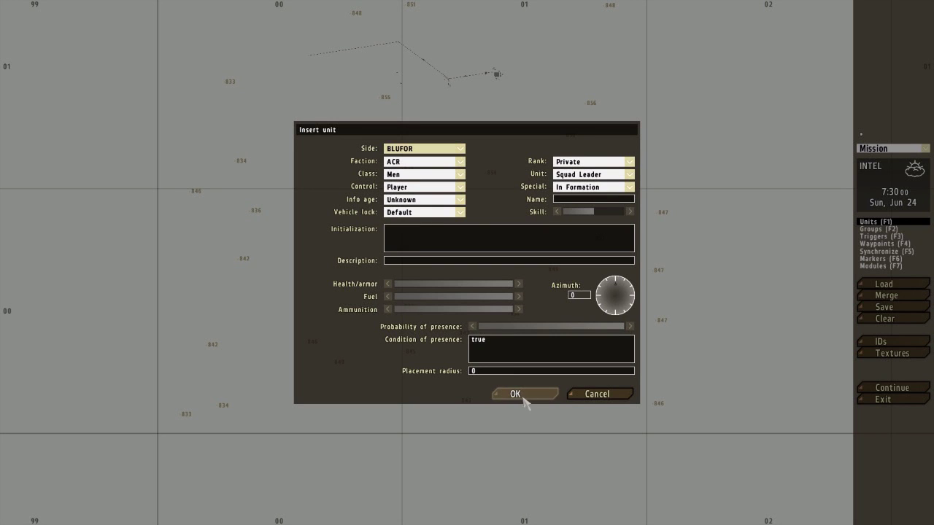
click(517, 394)
Place an empty Military-class Barracks [US Army] building north of the new player unit
scroll(377, 329, up, 3)
right_drag(371, 377, 393, 309)
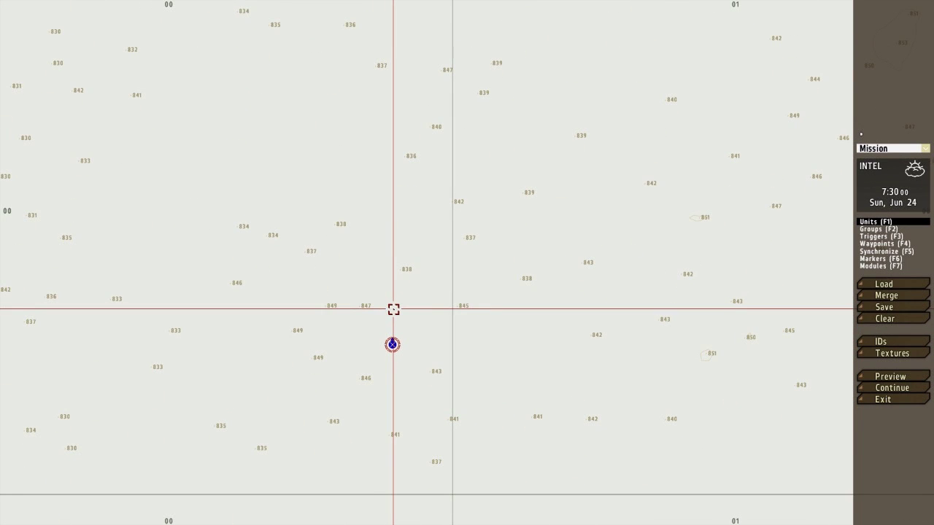
double_click(392, 242)
click(423, 148)
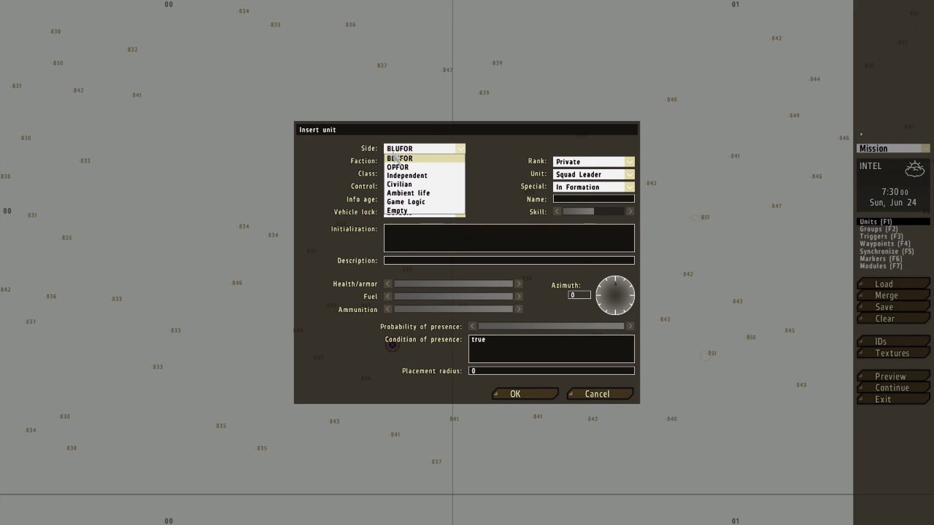
click(412, 207)
click(430, 181)
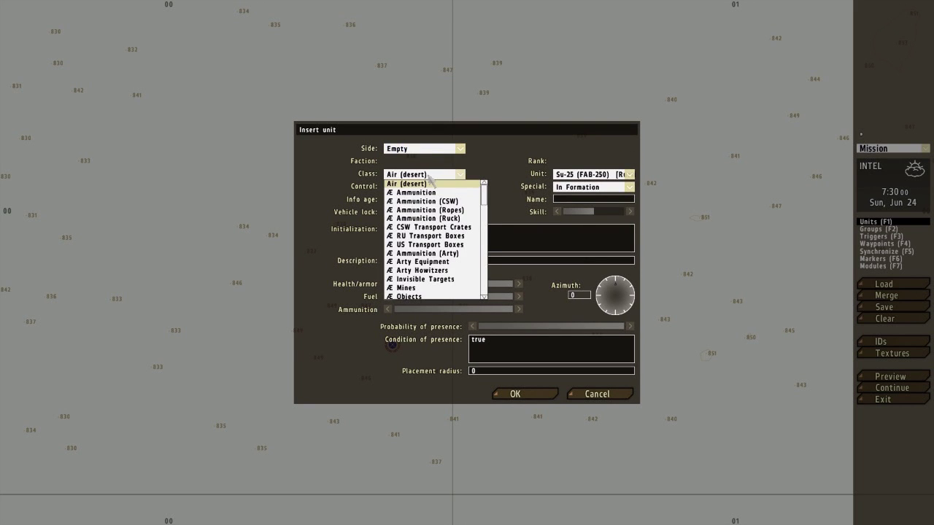
scroll(452, 270, down, 4)
scroll(453, 273, down, 10)
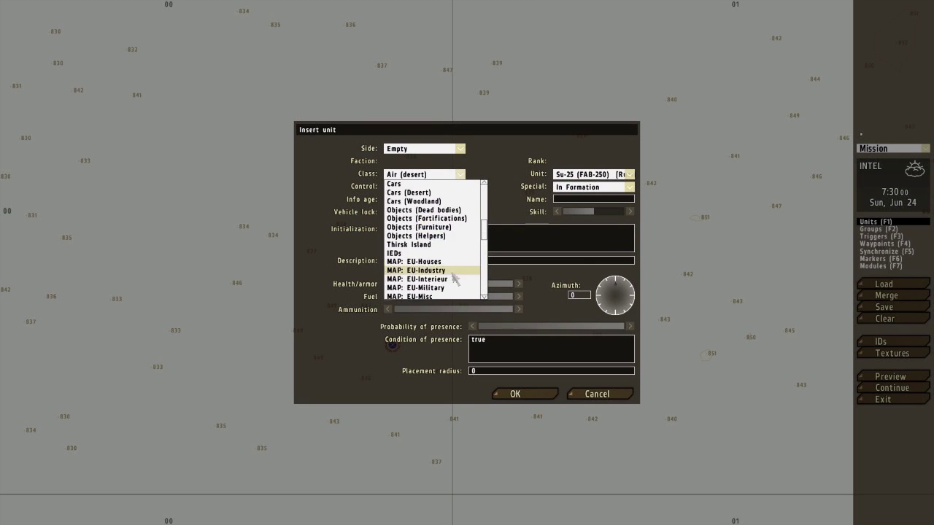
scroll(436, 245, down, 3)
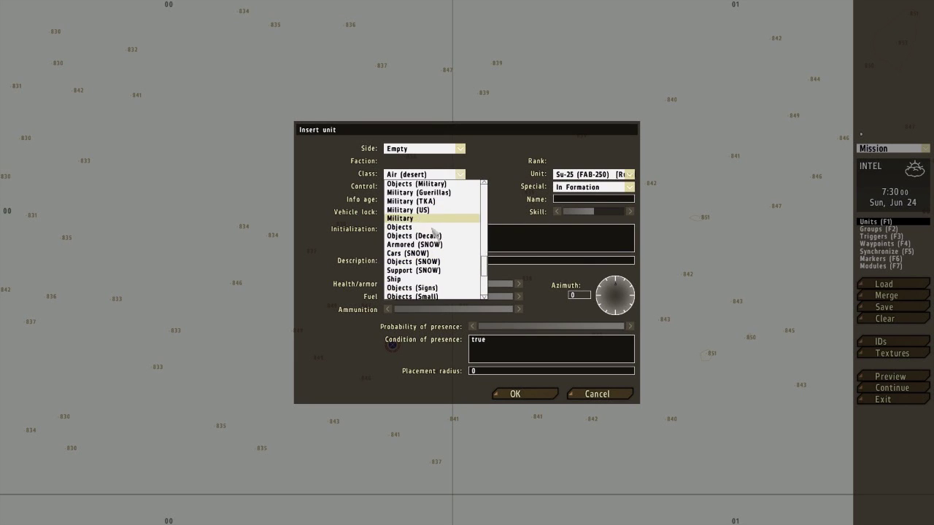
click(427, 211)
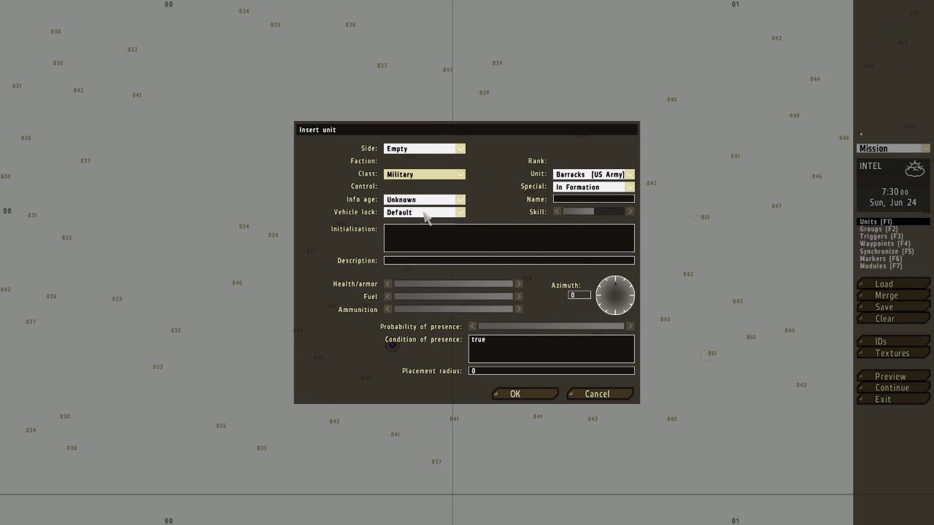
click(561, 179)
click(598, 280)
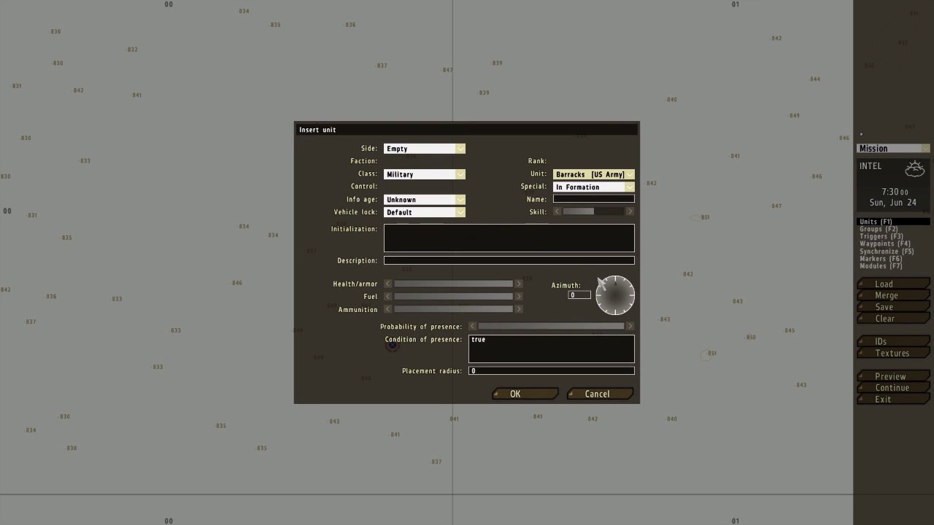
click(552, 393)
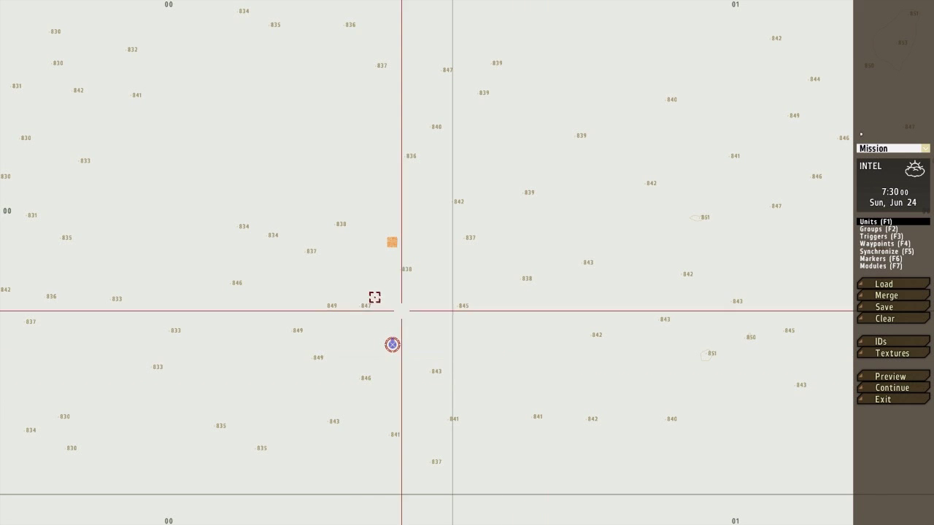
Start a new trigger just south of the barracks and set its activation to BLUFOR
scroll(373, 227, up, 5)
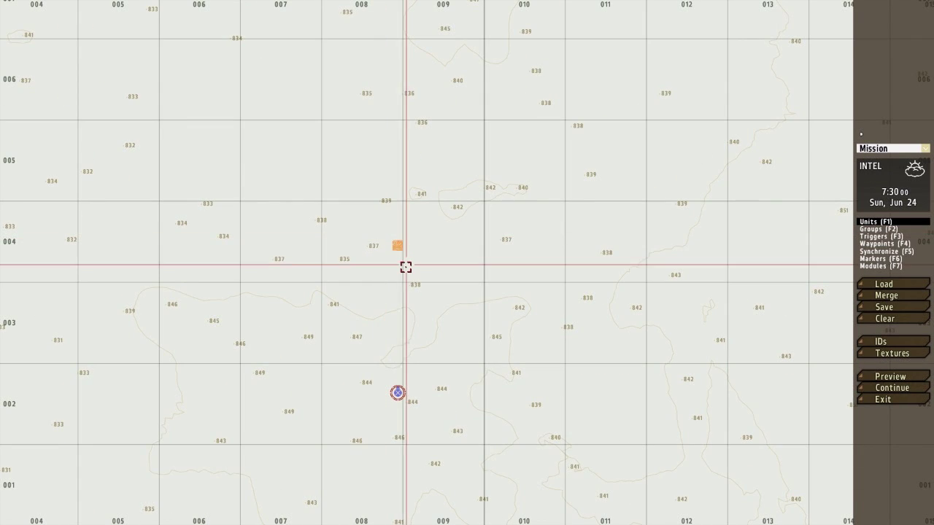
scroll(387, 274, up, 2)
key(F3)
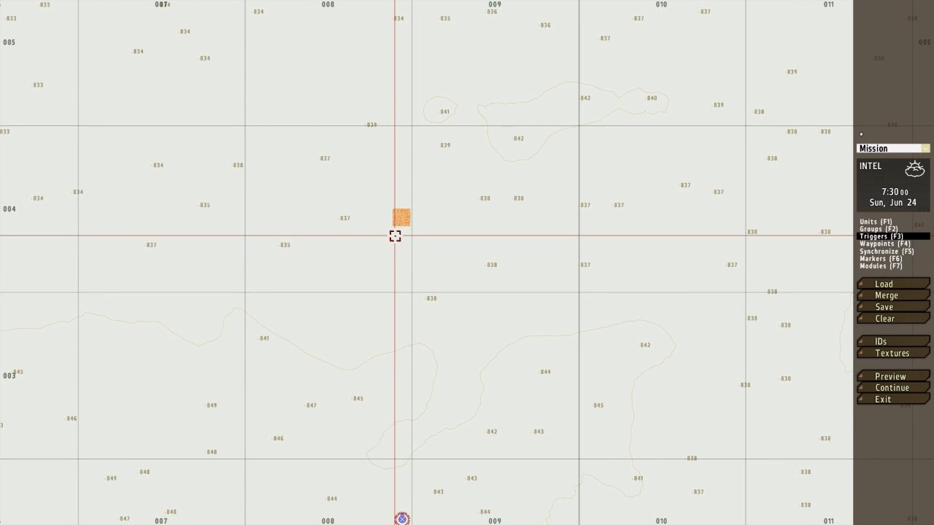
double_click(395, 237)
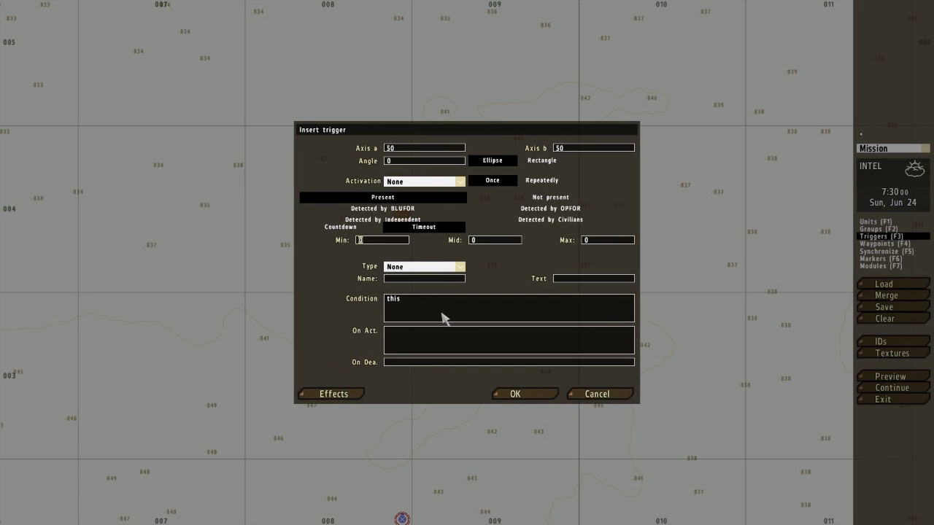
click(423, 181)
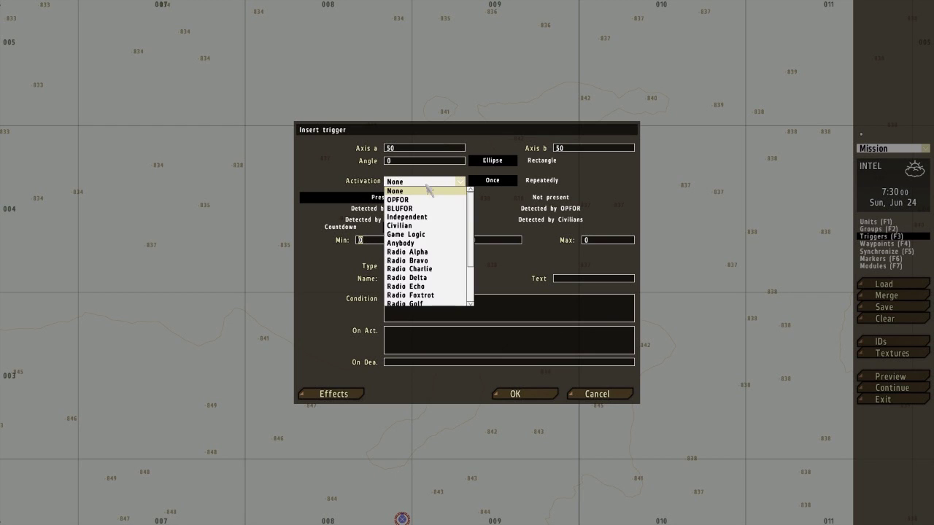
click(438, 207)
Give the trigger the activation code hint "blufor have secured desert", insert it, and move it closer to the barracks
click(441, 350)
text(hint)
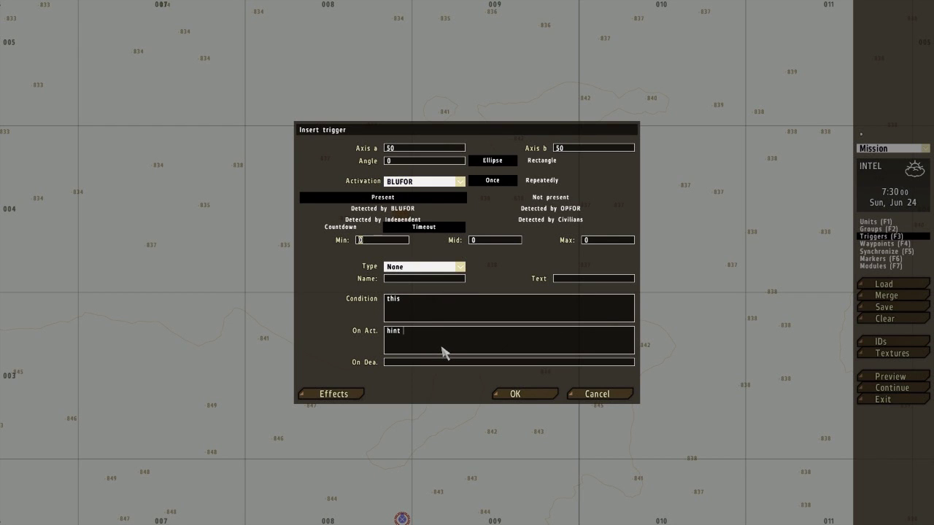
text( "blu)
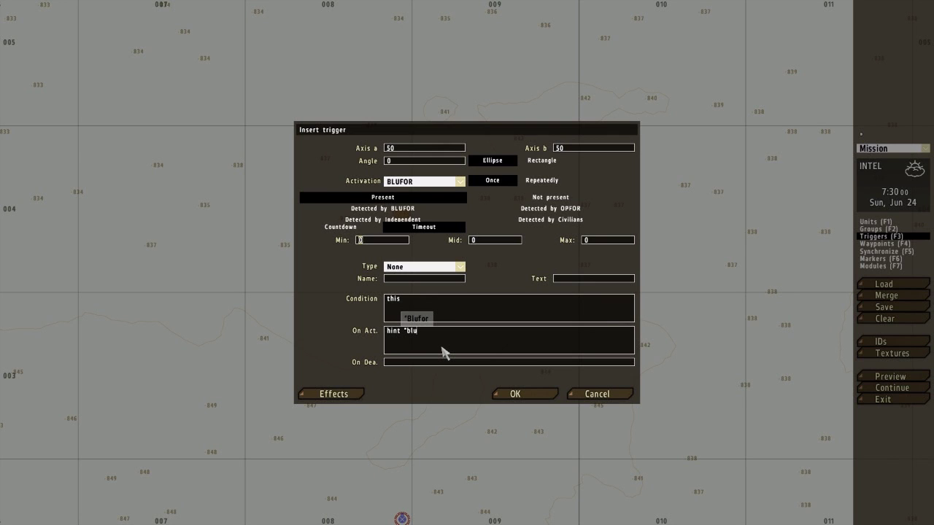
text(for )
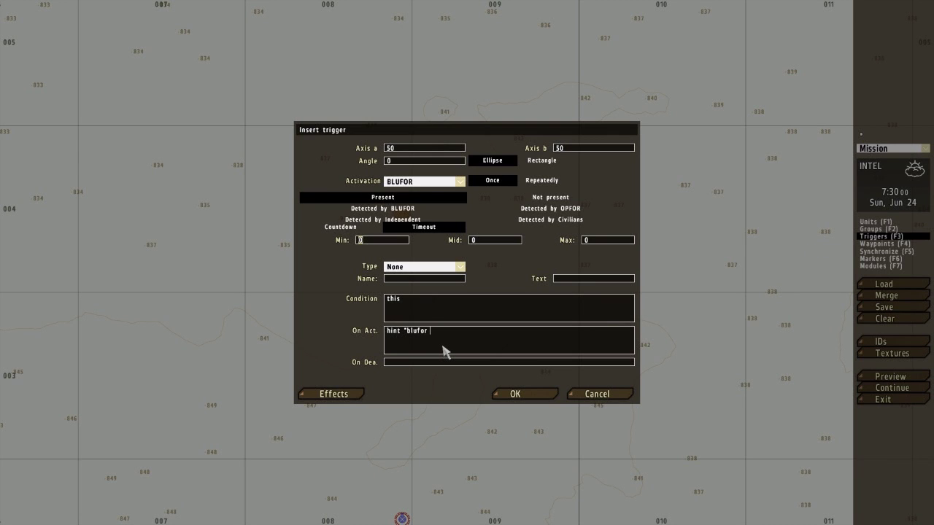
text(have secu)
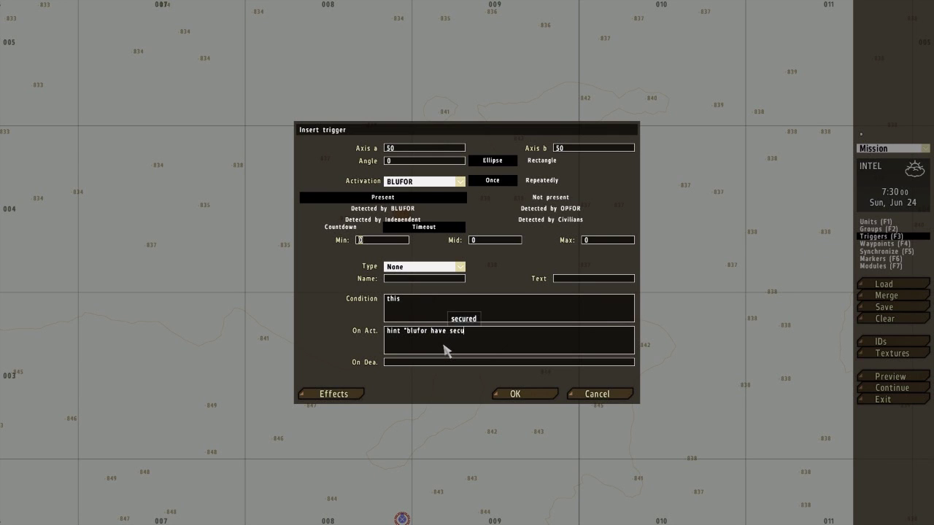
text(red desert)
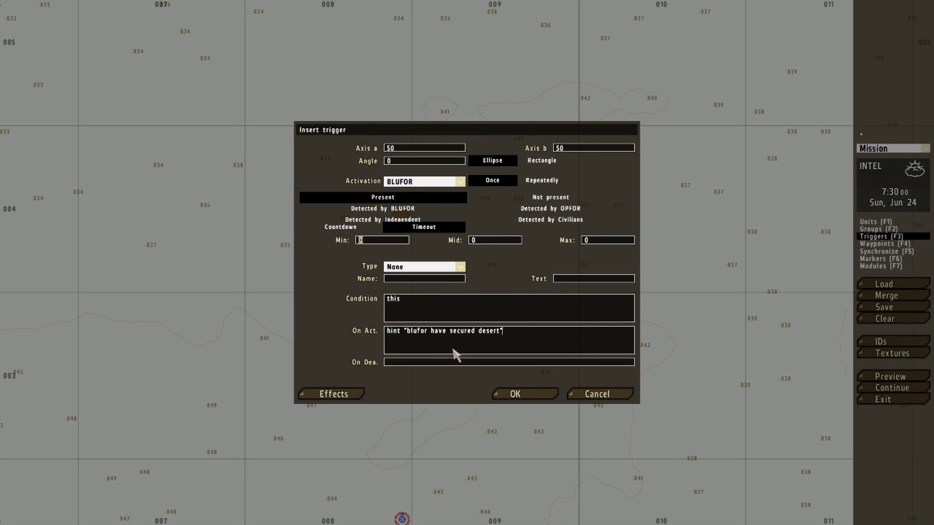
text(")
click(542, 394)
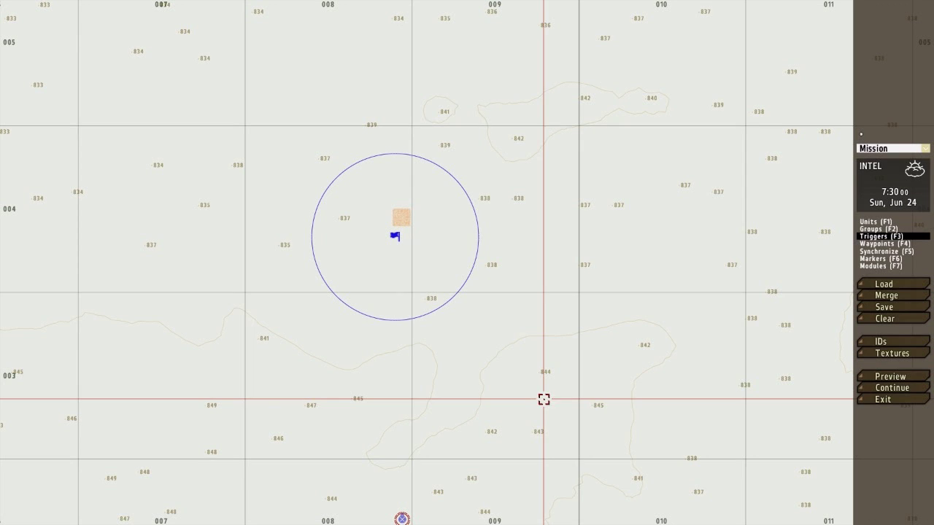
drag(396, 237, 402, 230)
Place an empty Cars-class Tractor [Chernarus] named tow inside the trigger circle, south of its flag
key(F1)
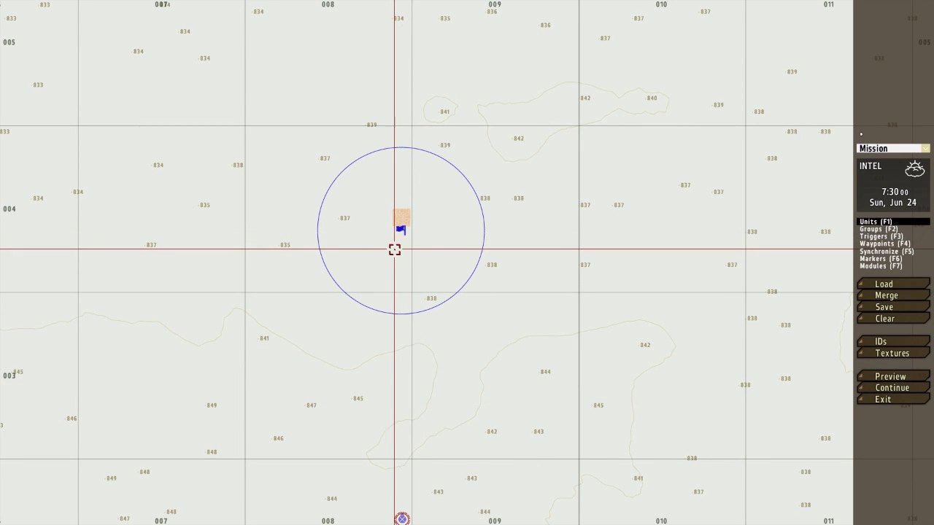
double_click(394, 250)
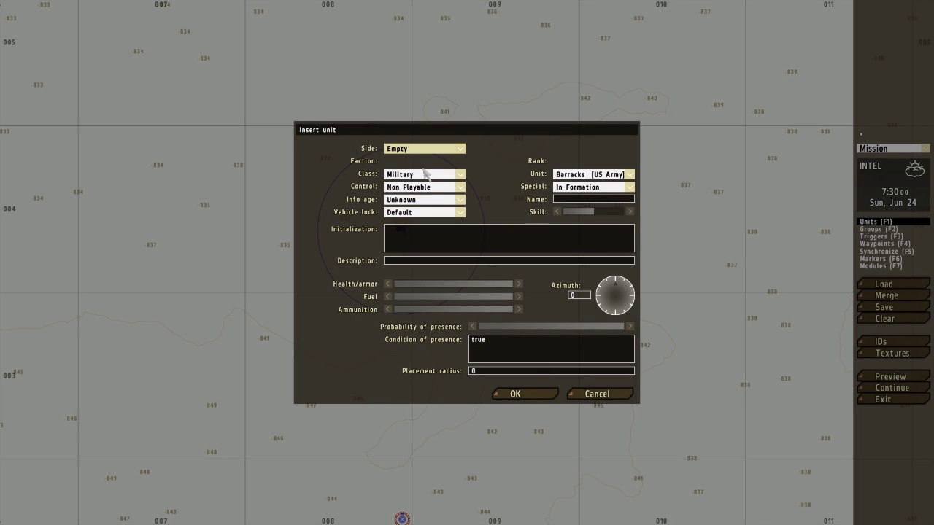
click(426, 174)
drag(484, 257, 482, 216)
click(394, 286)
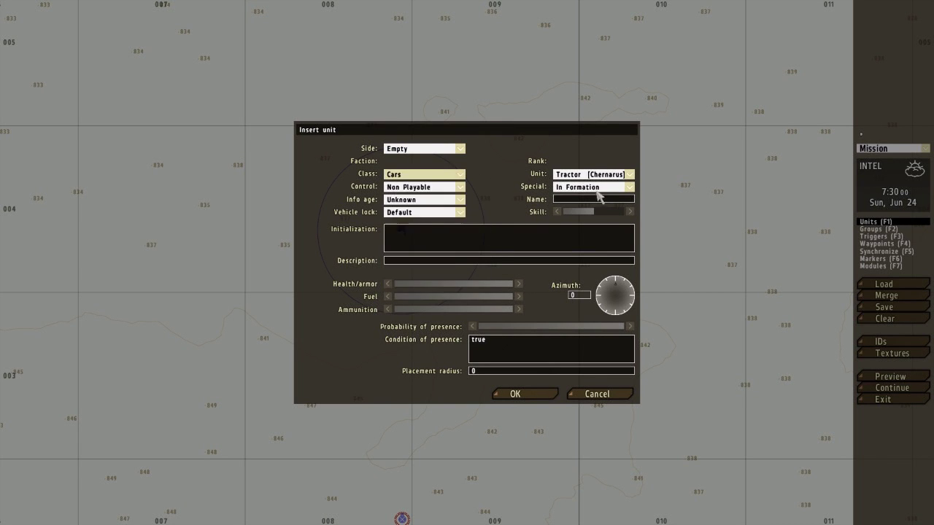
click(573, 200)
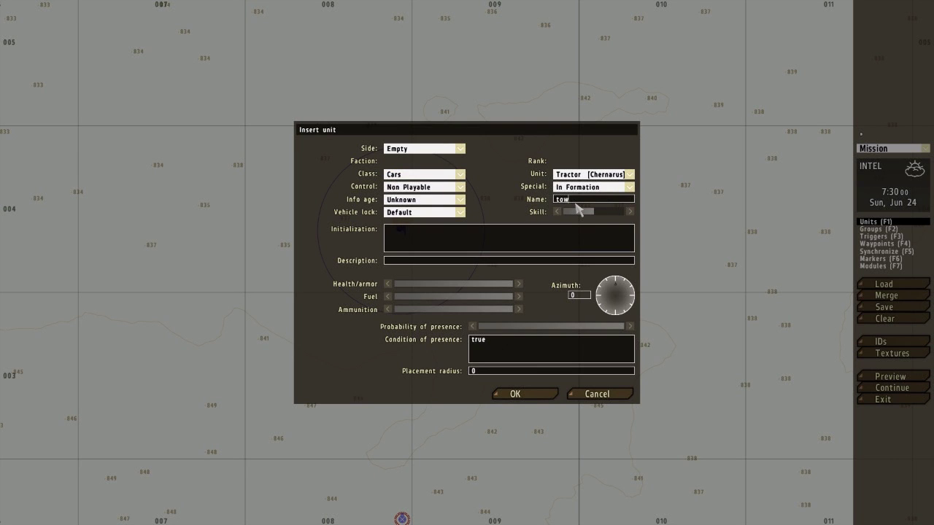
click(545, 392)
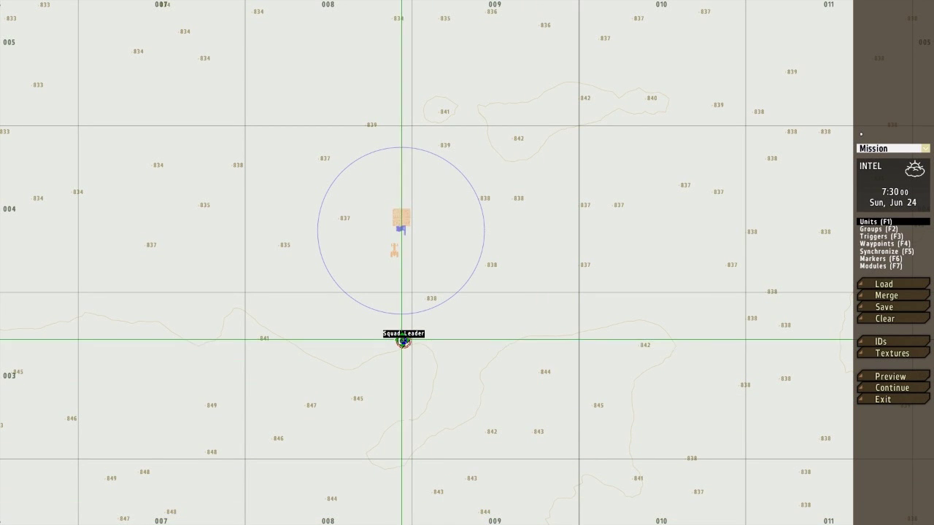
Place an empty Ammunition-class USMC Ordnance Crate beside the player unit
double_click(408, 344)
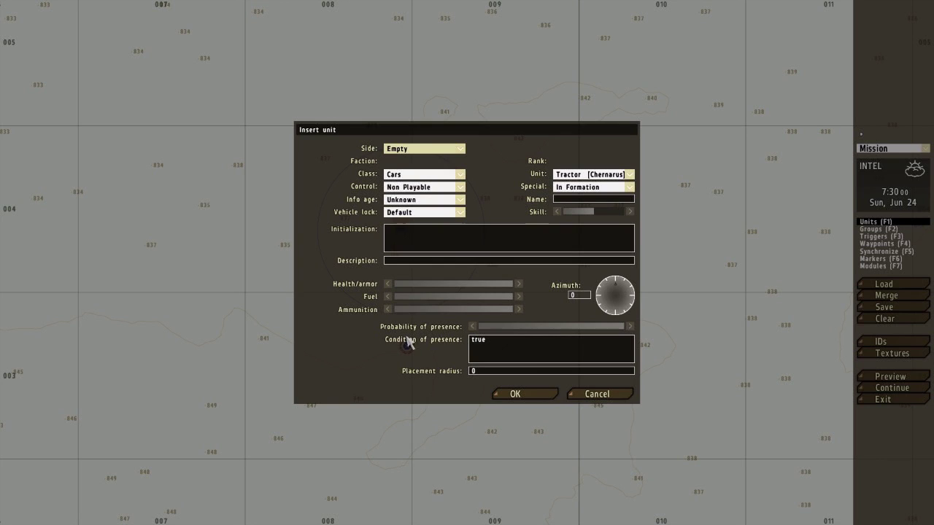
click(433, 175)
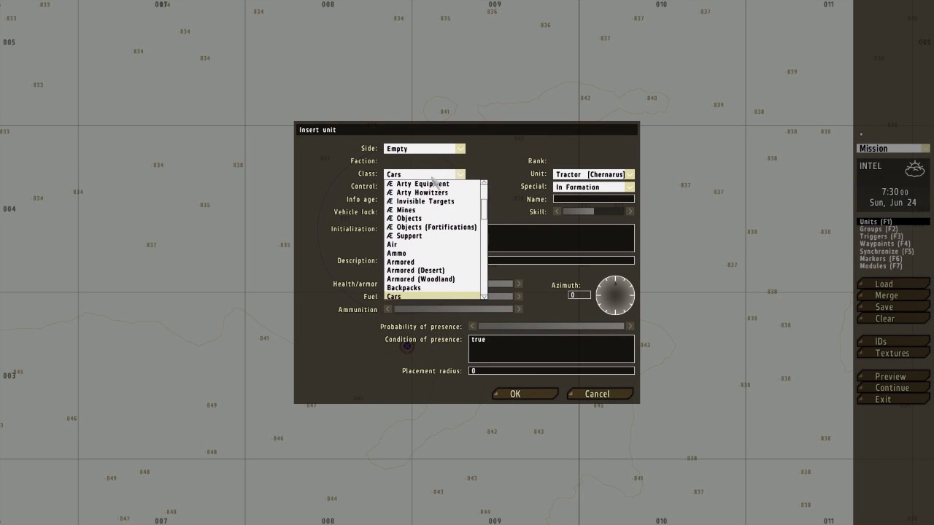
scroll(452, 204, up, 5)
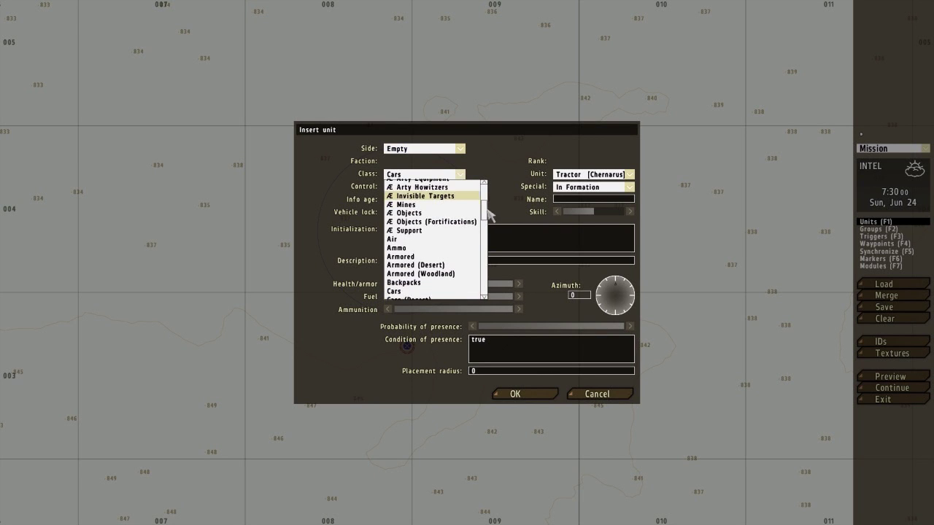
click(437, 192)
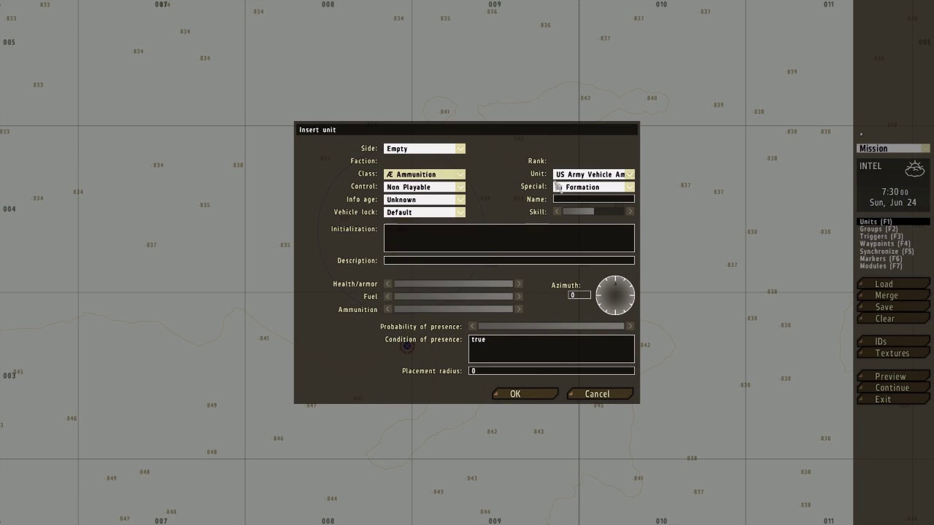
click(593, 174)
click(614, 286)
click(552, 393)
Set the barracks trigger's condition to this; !alive tow
scroll(395, 241, up, 2)
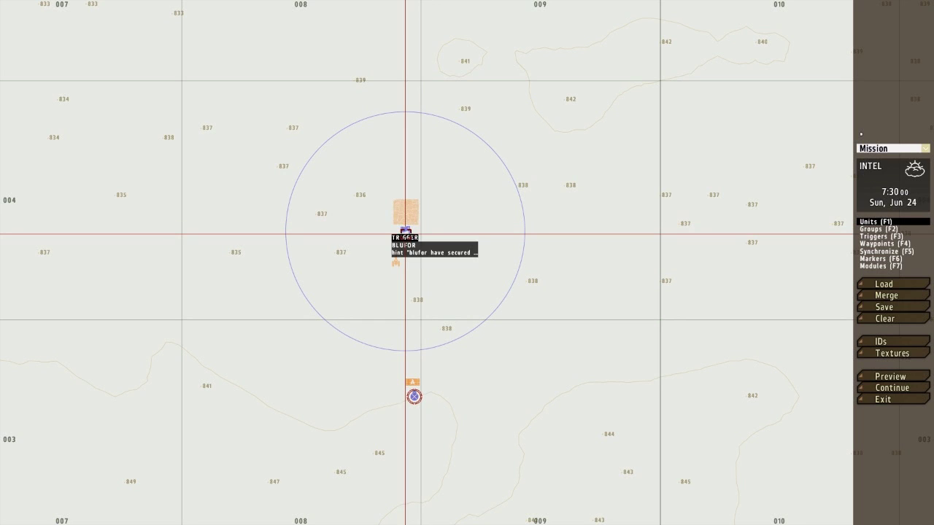
double_click(405, 231)
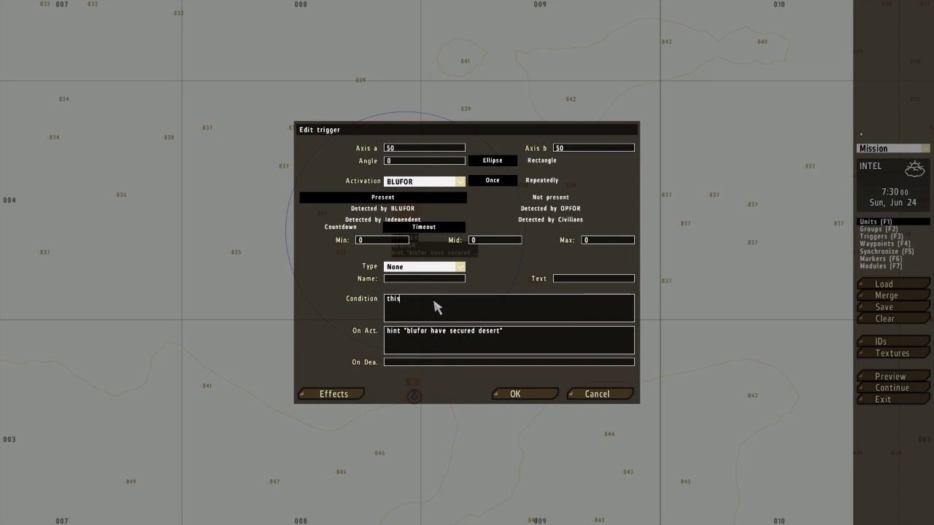
text(; !alive tow)
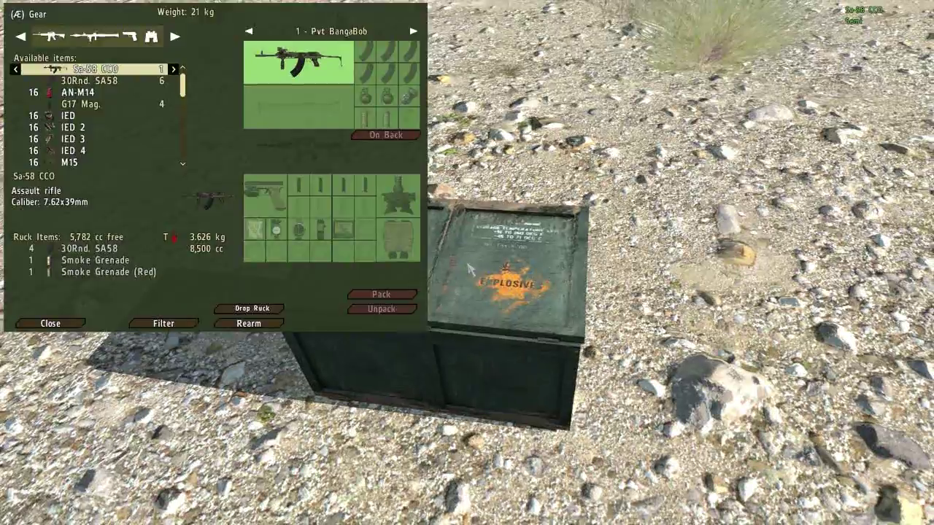
In the mission preview, take a satchel charge from the crate and plant it beside the tractor
scroll(187, 122, down, 4)
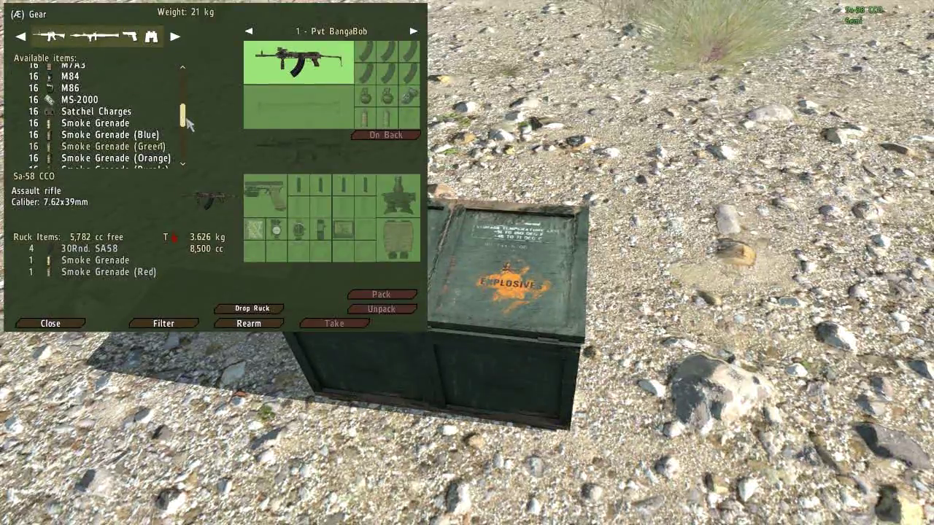
double_click(120, 111)
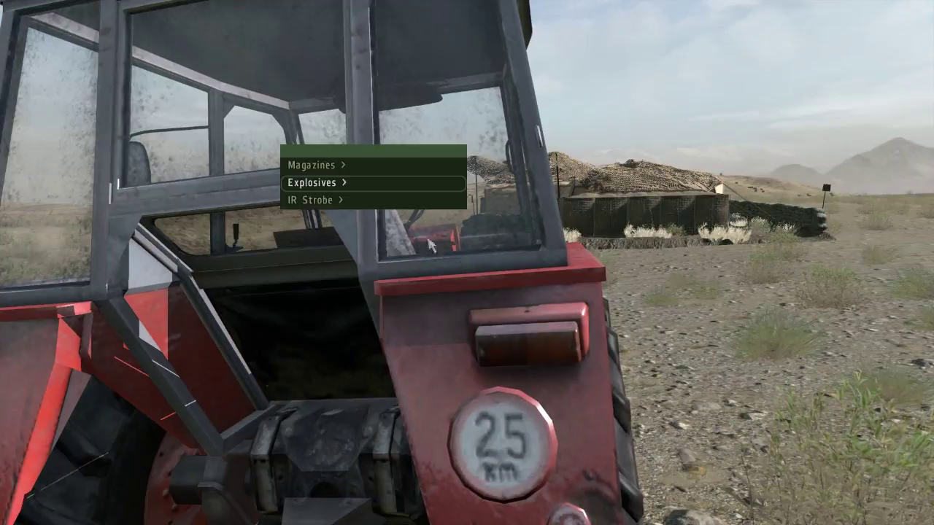
mouse_move(401, 187)
click(481, 186)
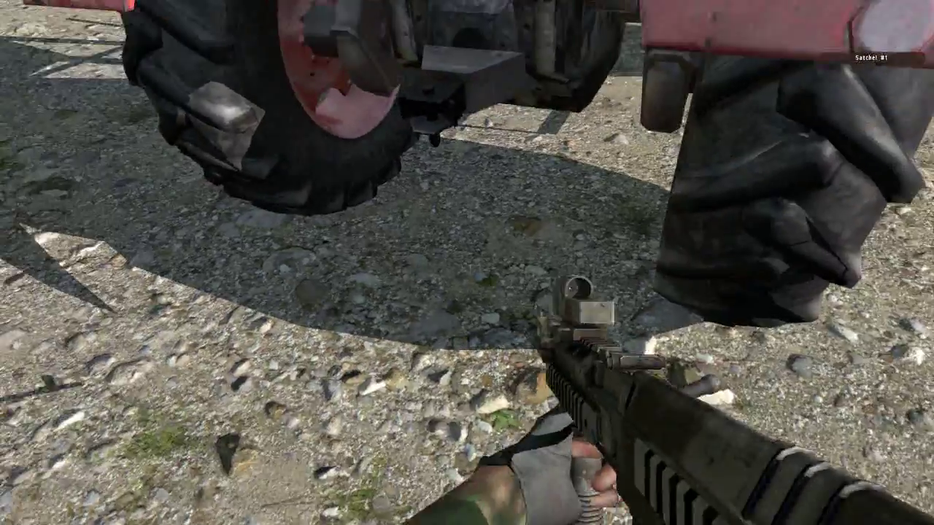
Arm Satchel #1 and move away from the tractor to test the trigger condition
key(super)
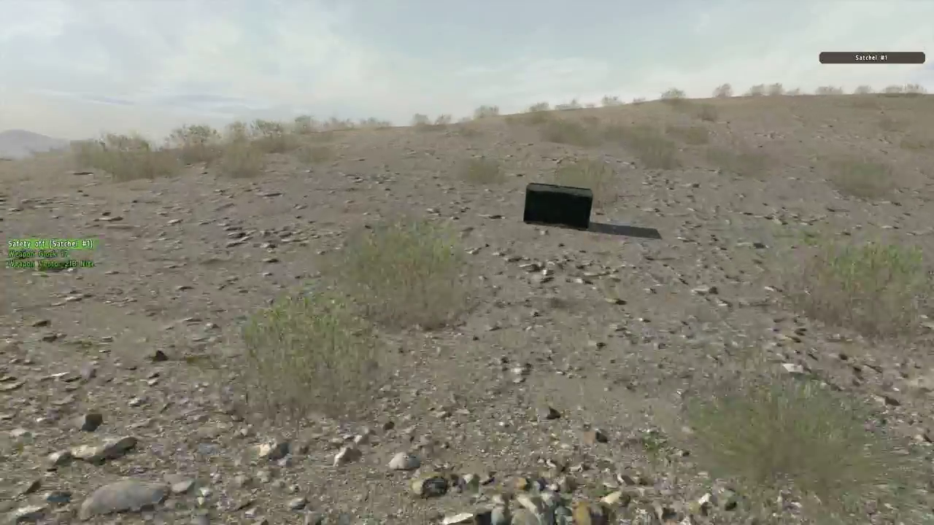
key(w)
scroll(51, 254, down, 1)
scroll(51, 254, up, 1)
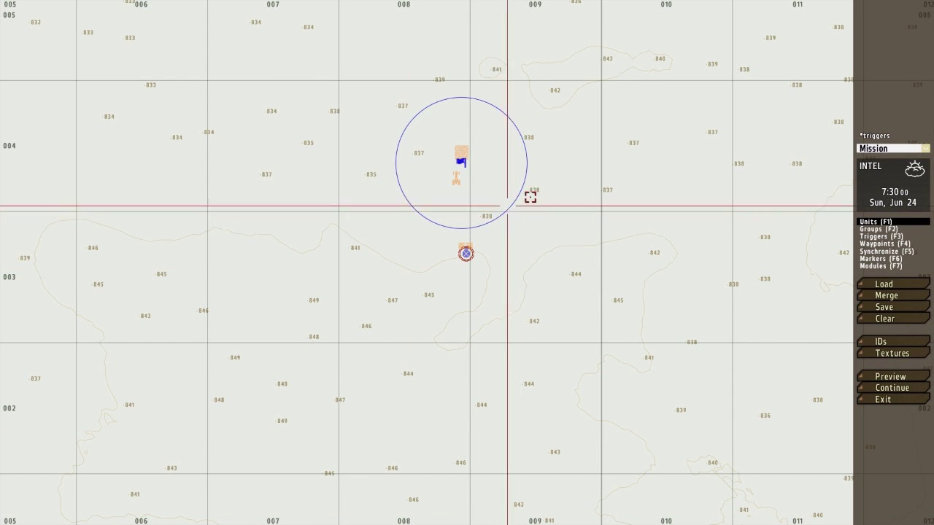
Place two OPFOR Russia Men (Desert) Rifleman units side by side between the trigger flag and the tractor
right_drag(531, 196, 530, 247)
scroll(432, 218, up, 5)
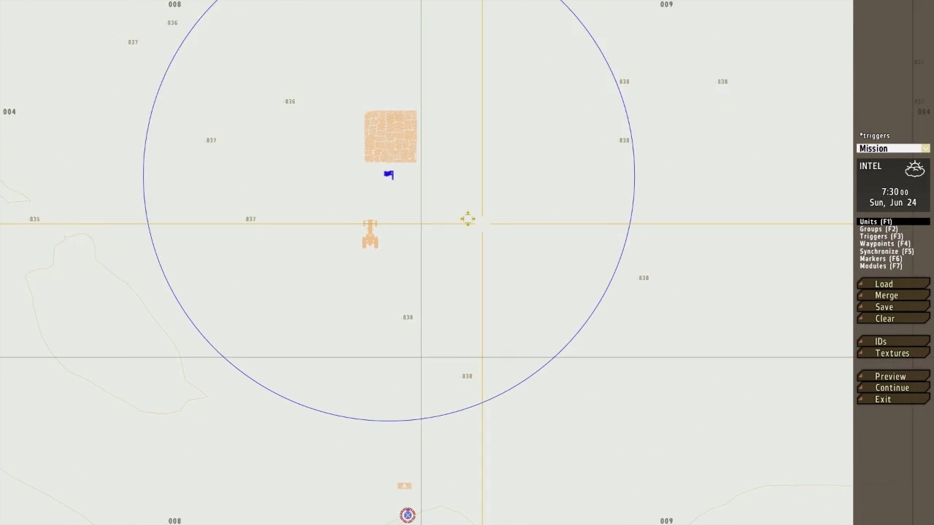
double_click(427, 220)
click(429, 150)
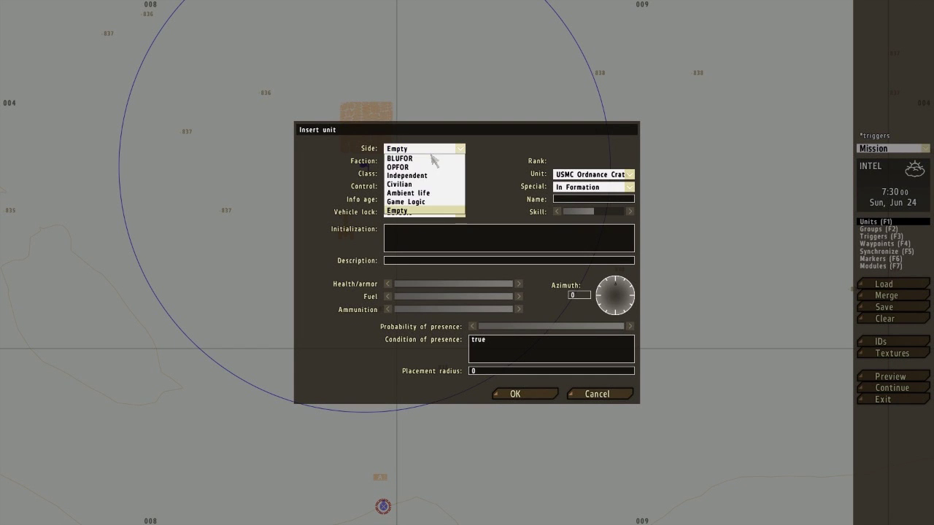
click(431, 165)
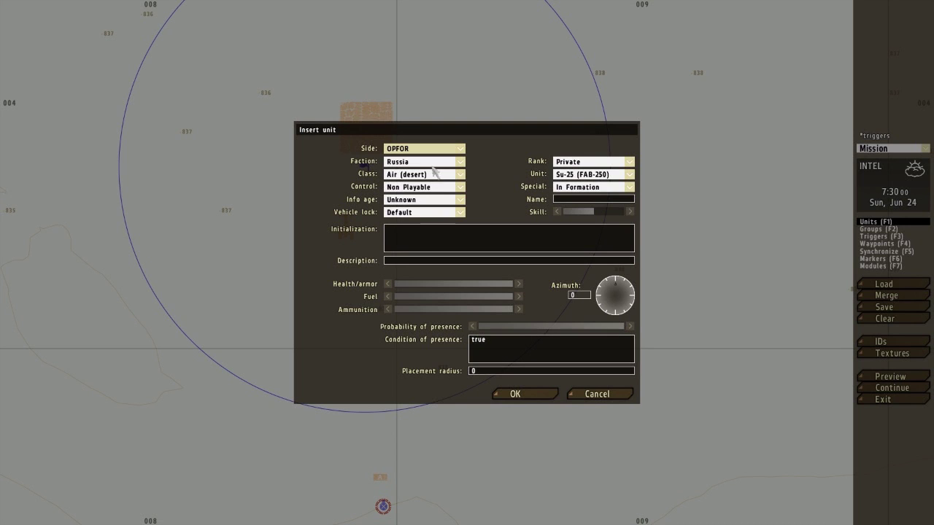
click(428, 175)
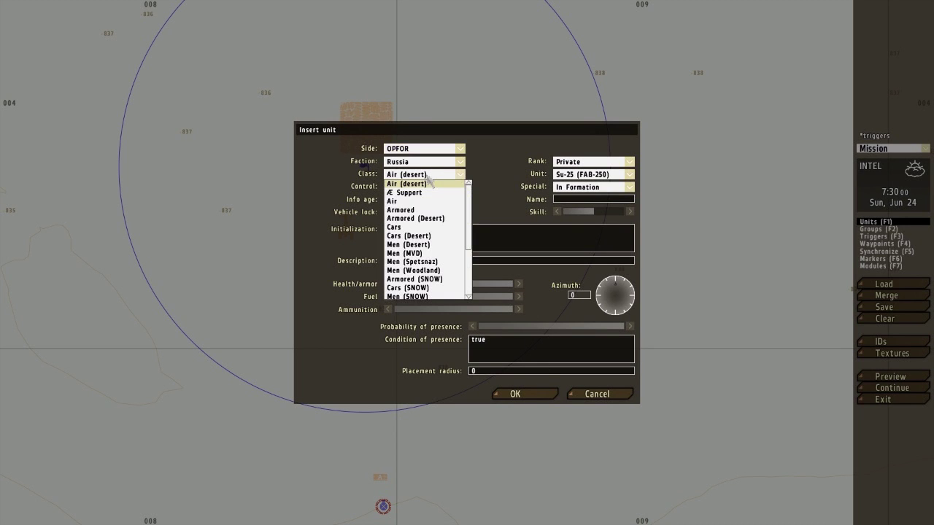
click(420, 246)
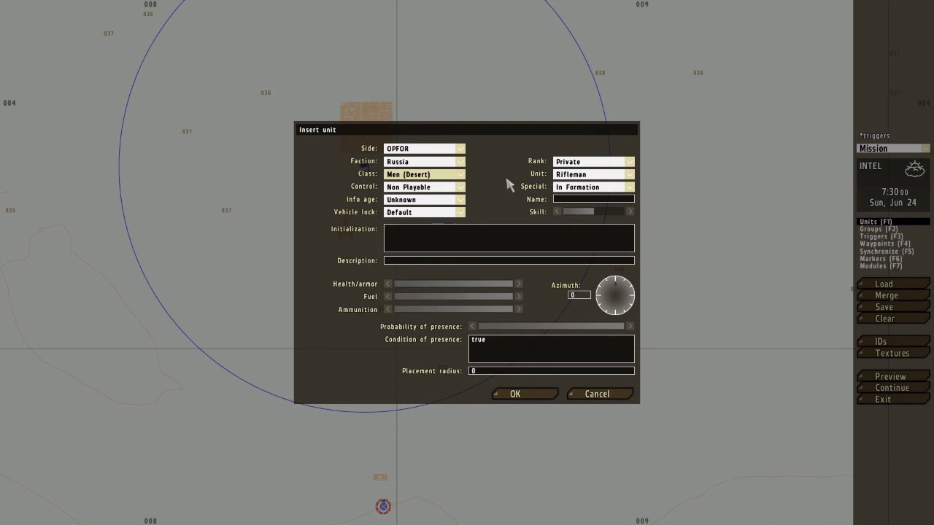
click(540, 390)
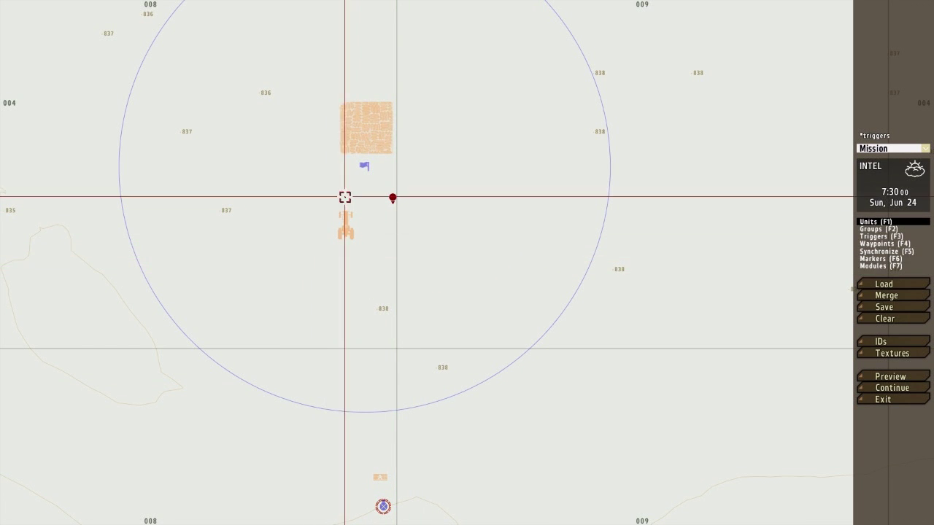
double_click(379, 199)
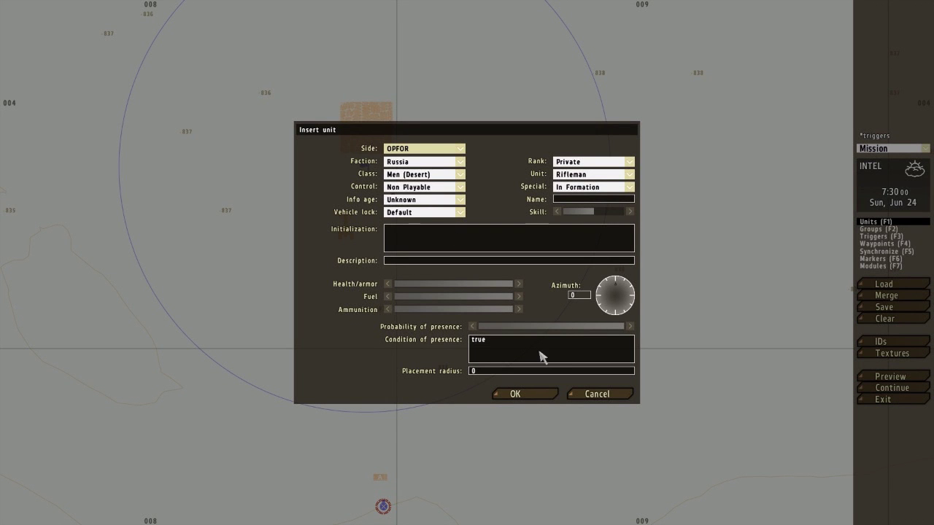
click(540, 393)
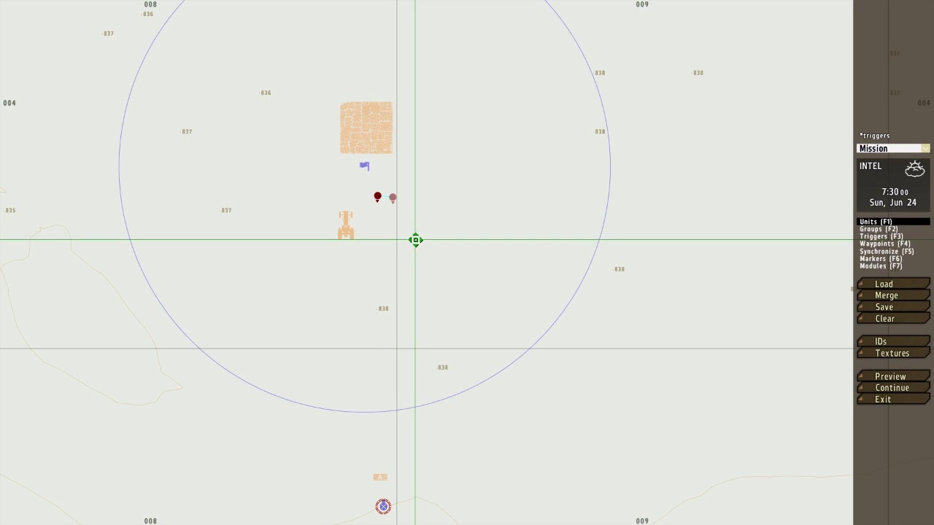
Change the barracks trigger's activation to OPFOR Not present, keeping its existing condition and hint
double_click(364, 165)
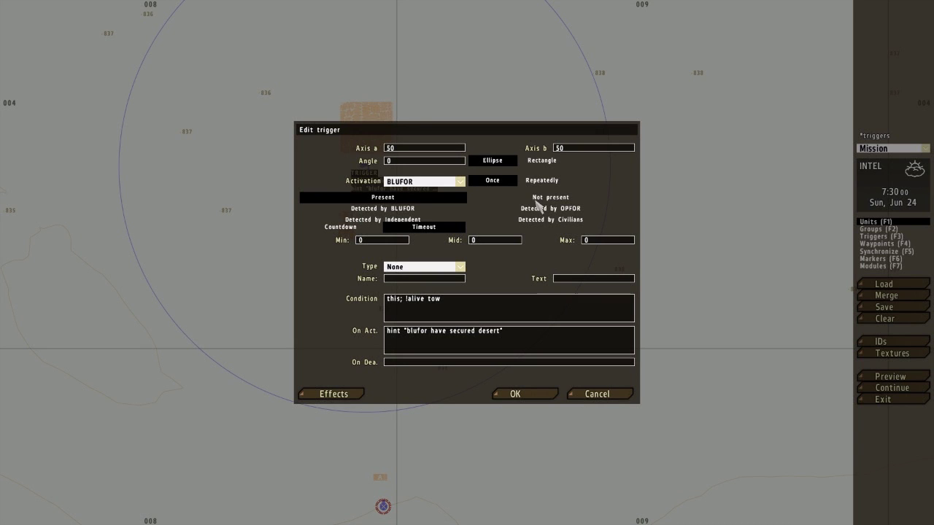
click(540, 206)
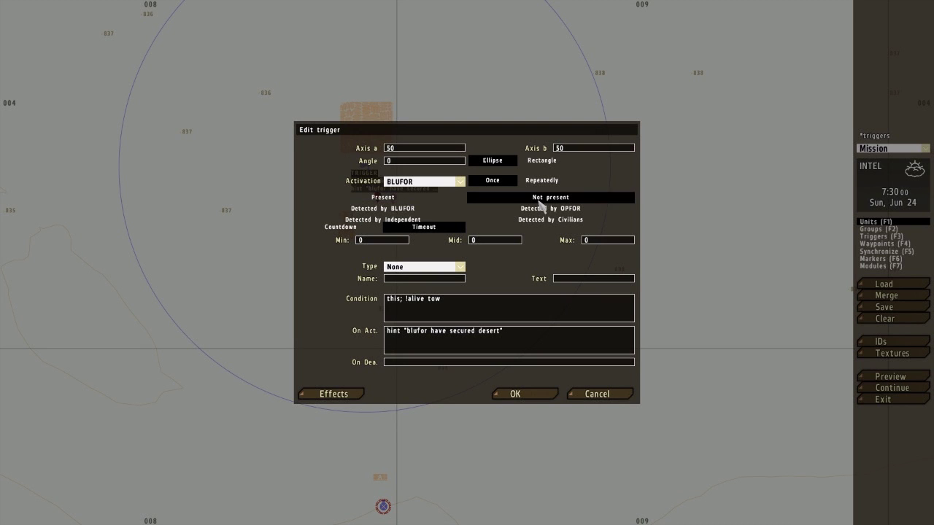
click(444, 185)
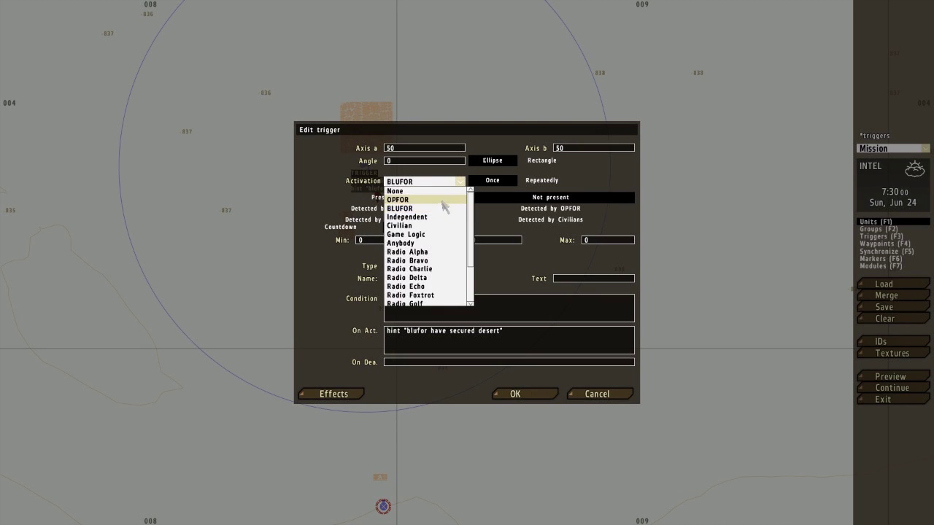
click(442, 202)
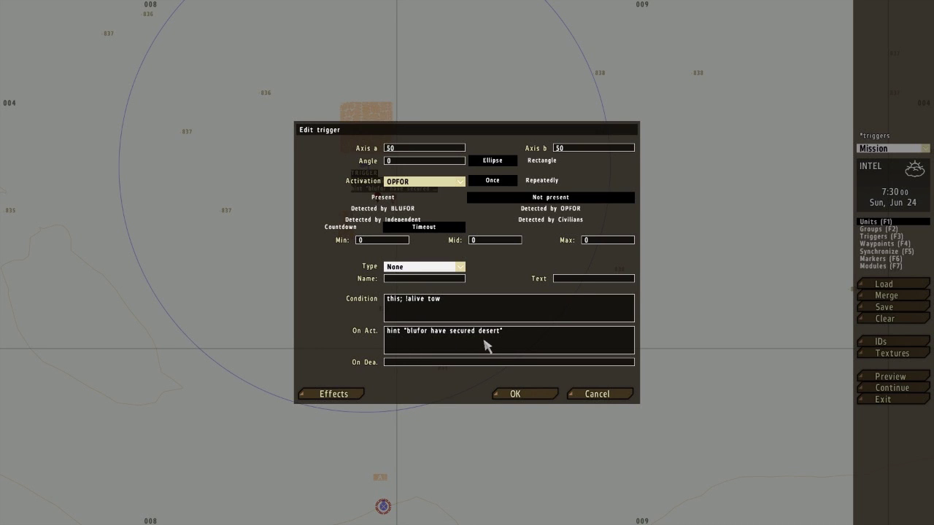
click(530, 391)
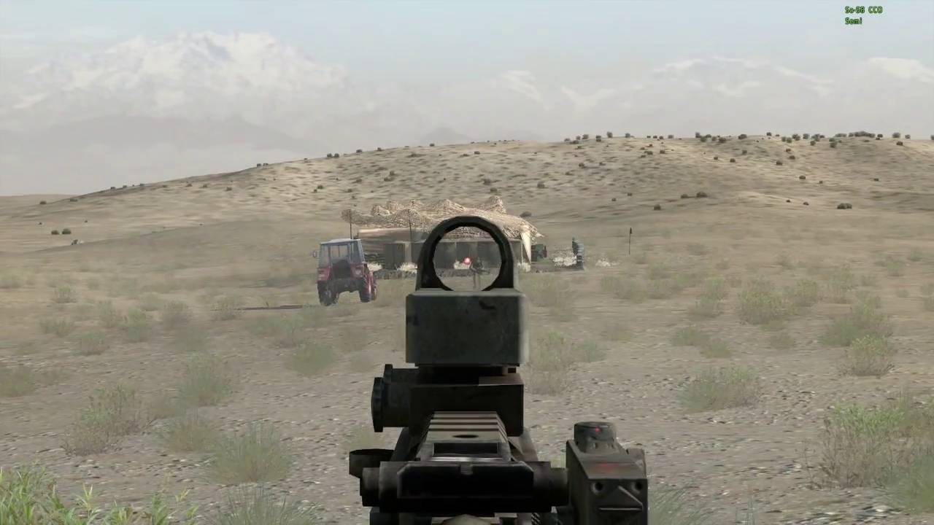
In the mission preview, shoot the OPFOR riflemen near the tractor and take a satchel charge from the crate
click(467, 263)
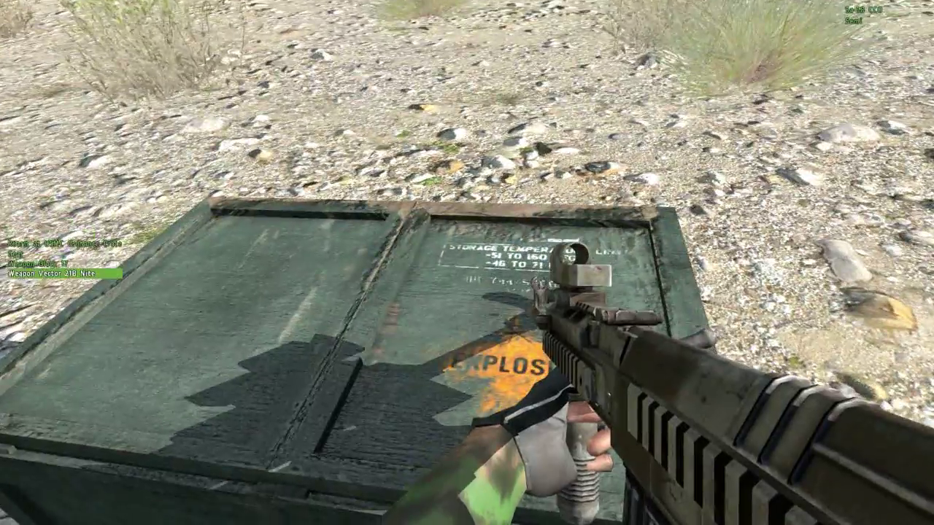
scroll(64, 258, up, 2)
key(Return)
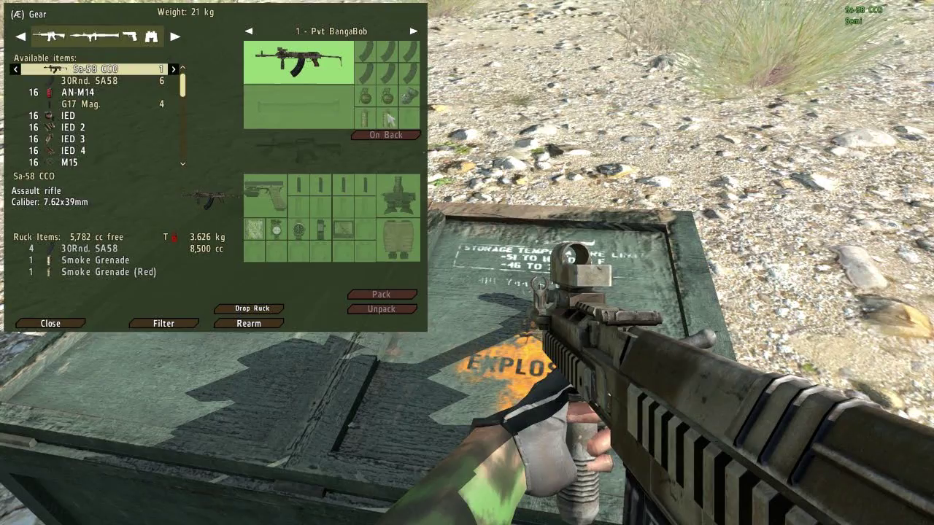
scroll(117, 138, down, 3)
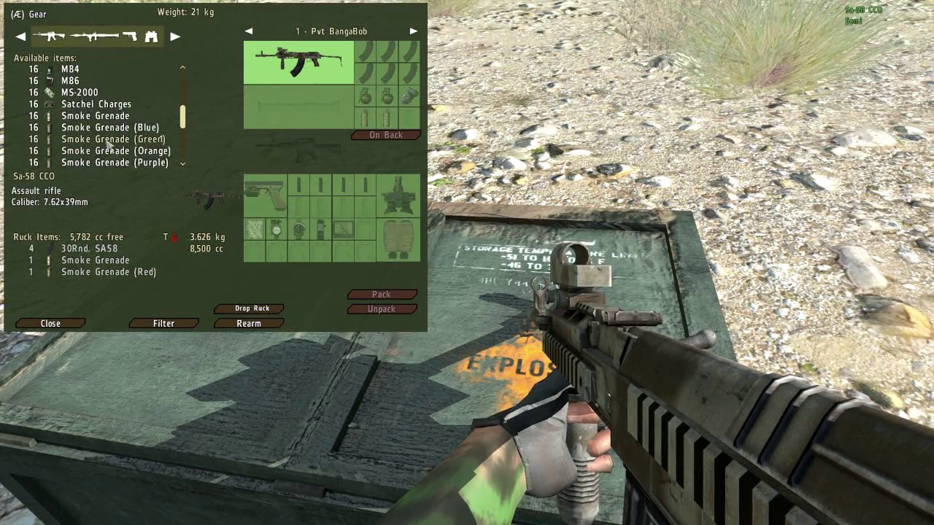
double_click(95, 104)
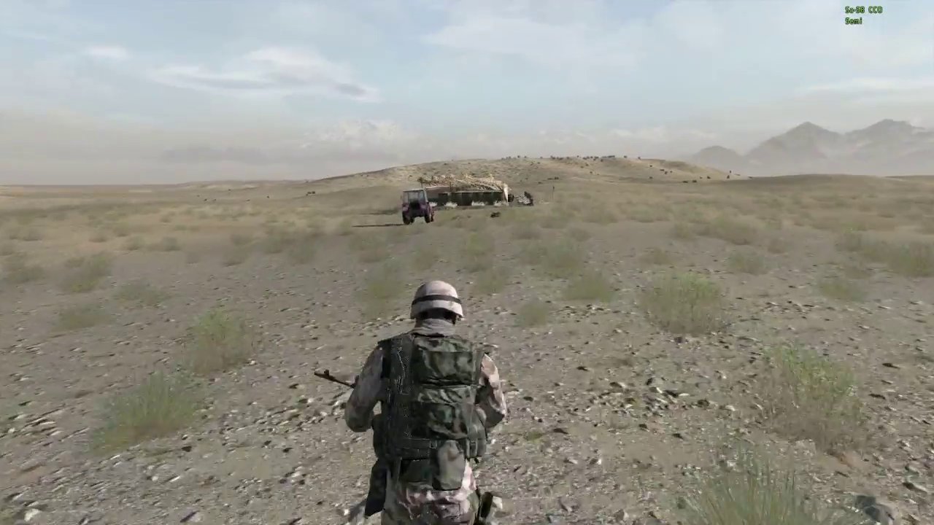
Plant the satchel charge beside the tractor and attach a clacker to it
key(w)
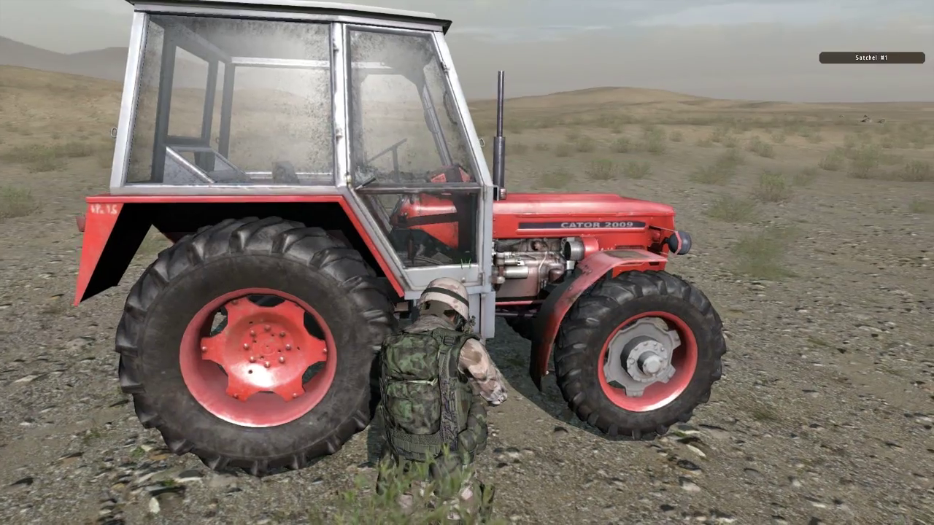
key(KP_Enter)
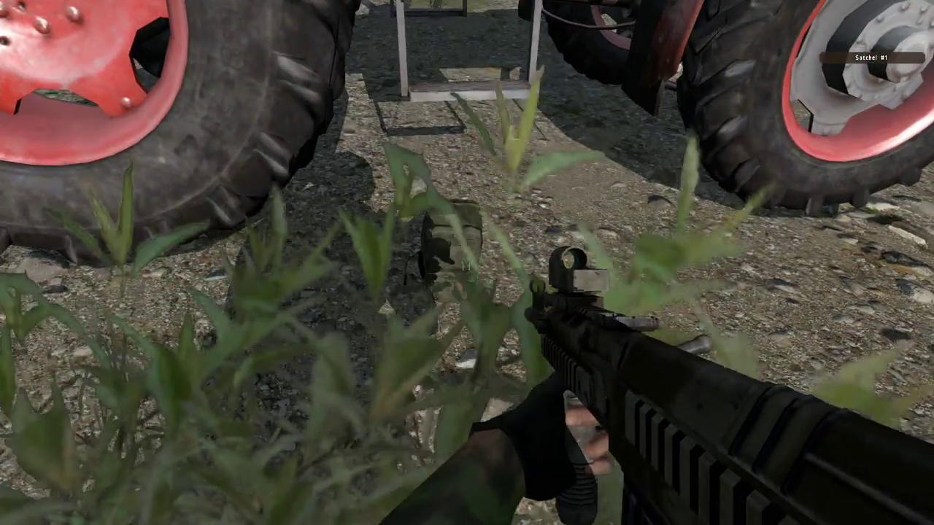
key(super)
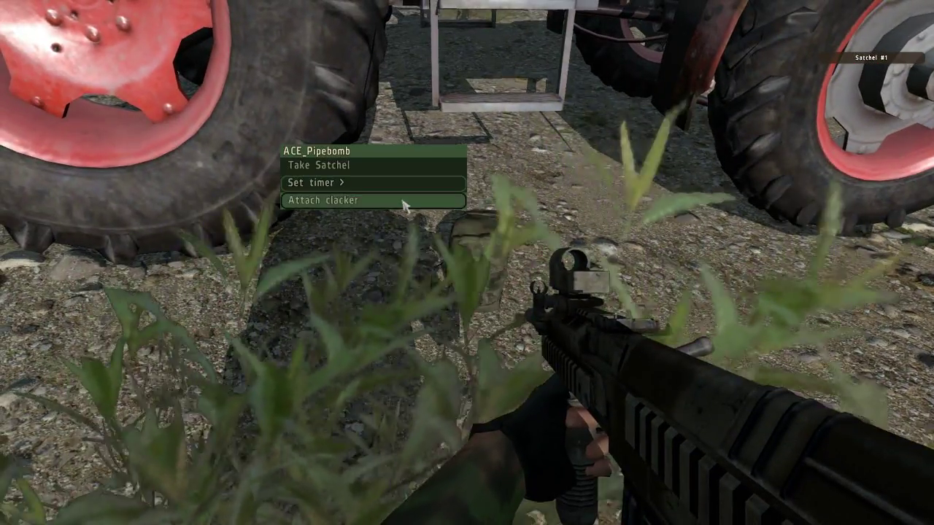
click(403, 201)
Retreat to a safe distance from the tractor, switch the safety off for Satchel #1 and detonate it
key(w)
key(KP_Enter)
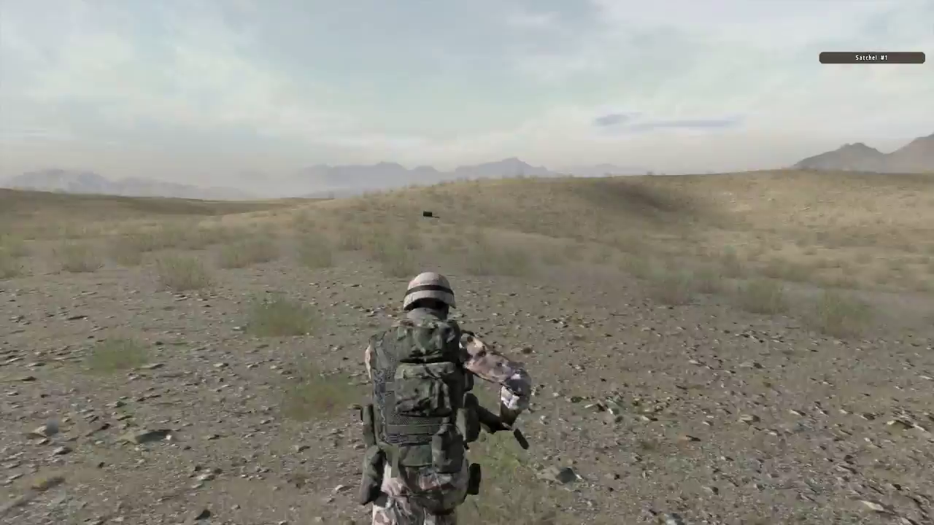
key(alt)
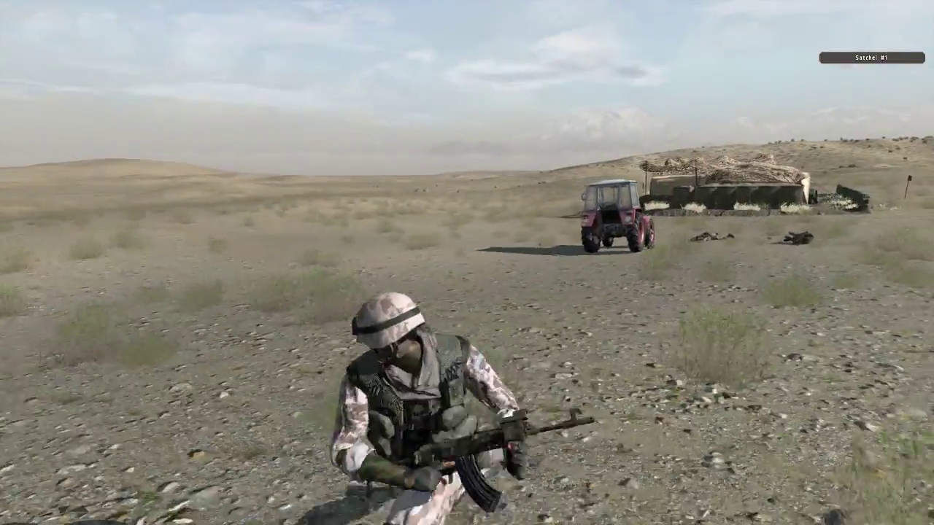
key(w)
key(alt)
scroll(466, 263, down, 2)
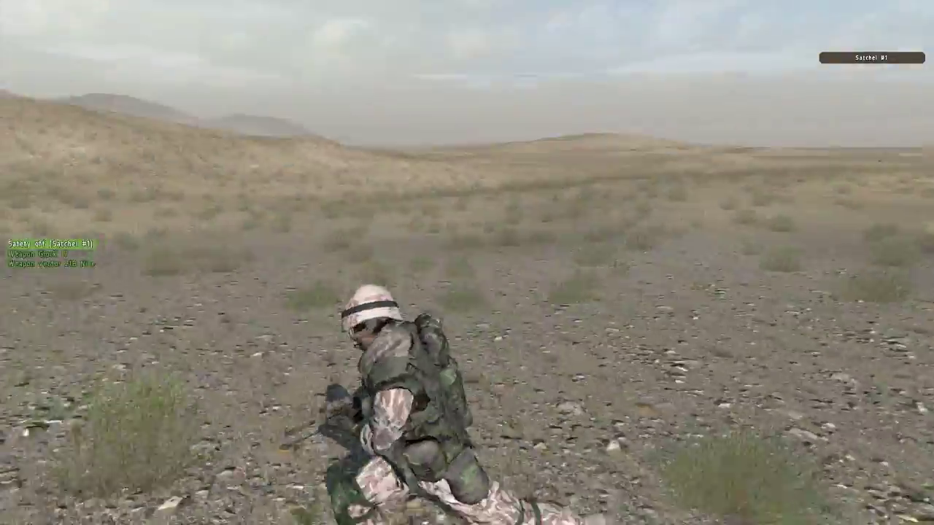
scroll(466, 262, up, 1)
scroll(467, 263, down, 1)
scroll(466, 263, up, 1)
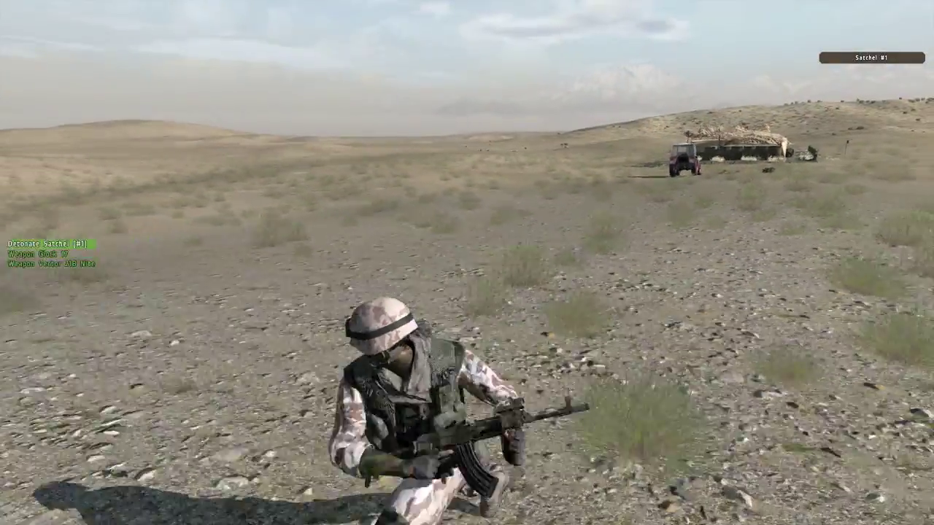
key(Return)
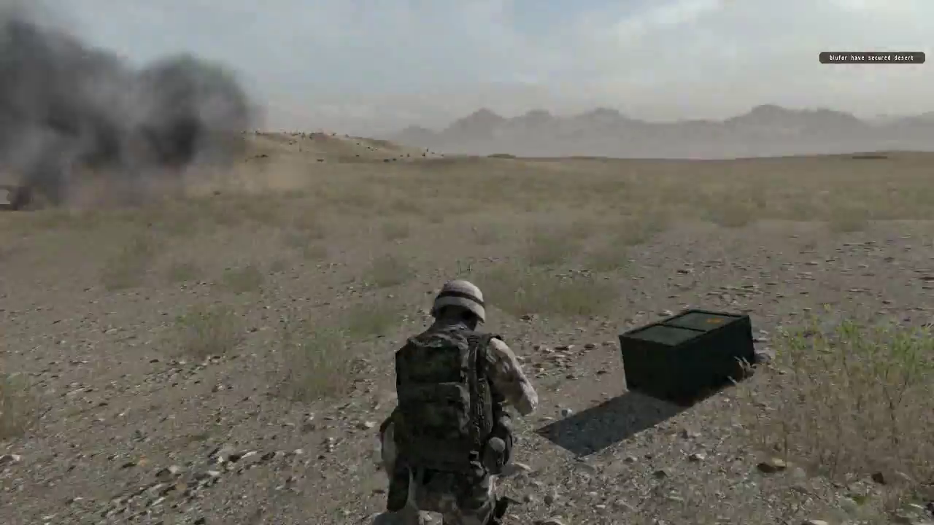